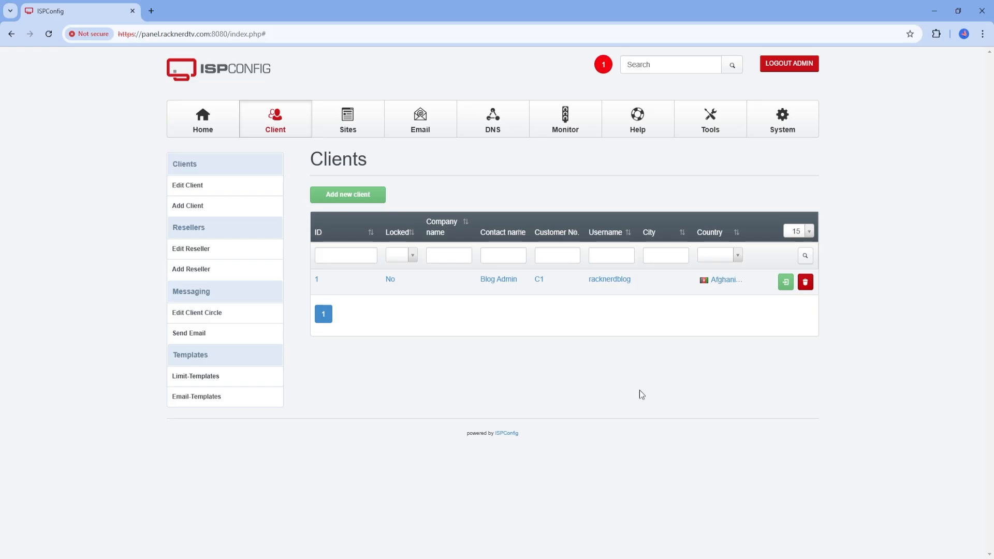
Step: Start a new website for the Blog Admin client with the domain blog.racknerdtv.com
click(348, 134)
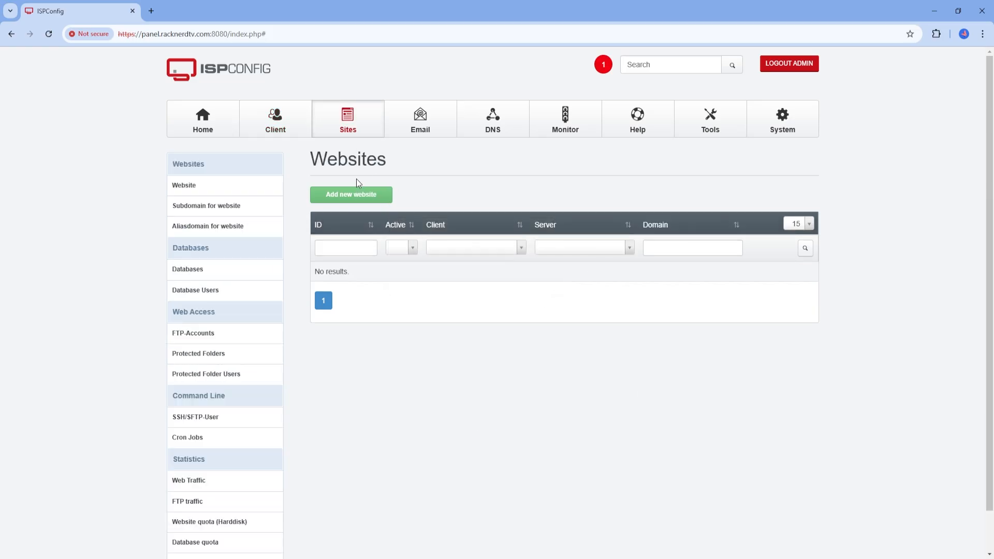
click(362, 196)
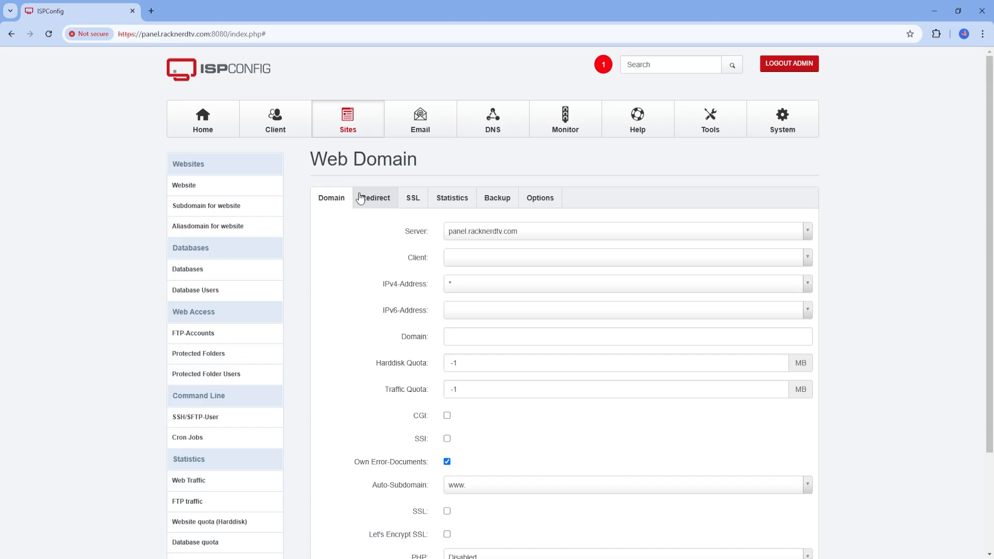
click(449, 263)
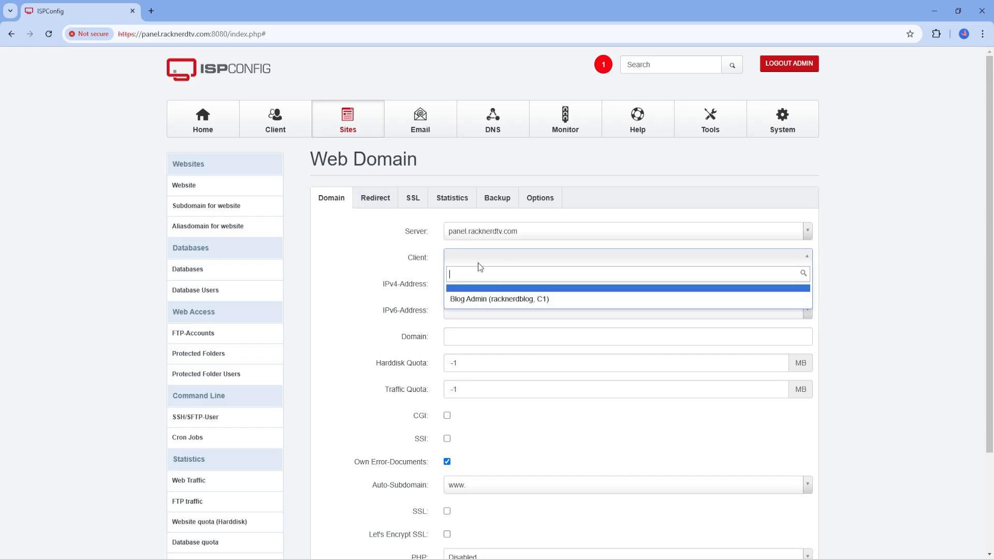
click(486, 297)
click(490, 336)
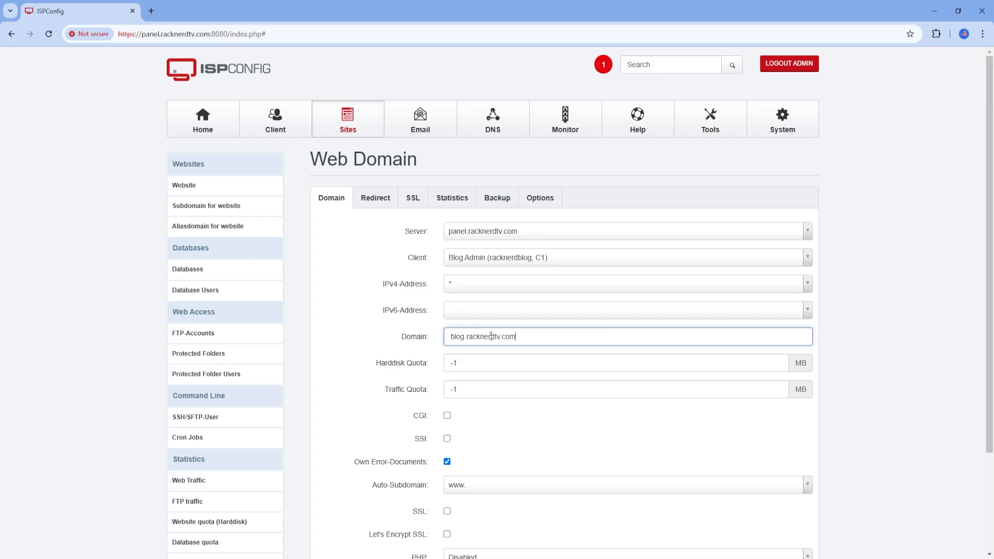
Step: Set the new website's PHP mode to PHP-FPM and its PHP version to PHP 8.3
scroll(490, 336, down, 3)
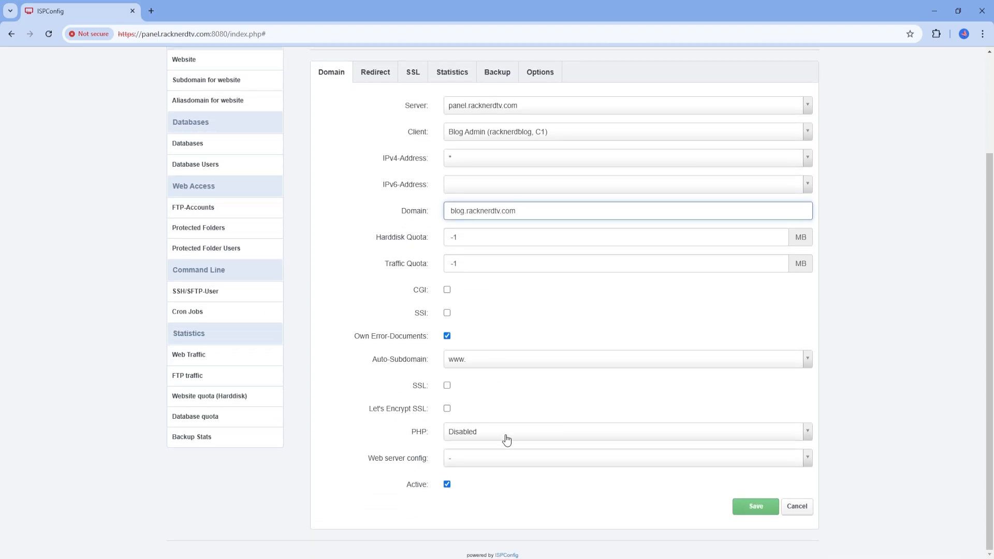
click(506, 439)
click(506, 478)
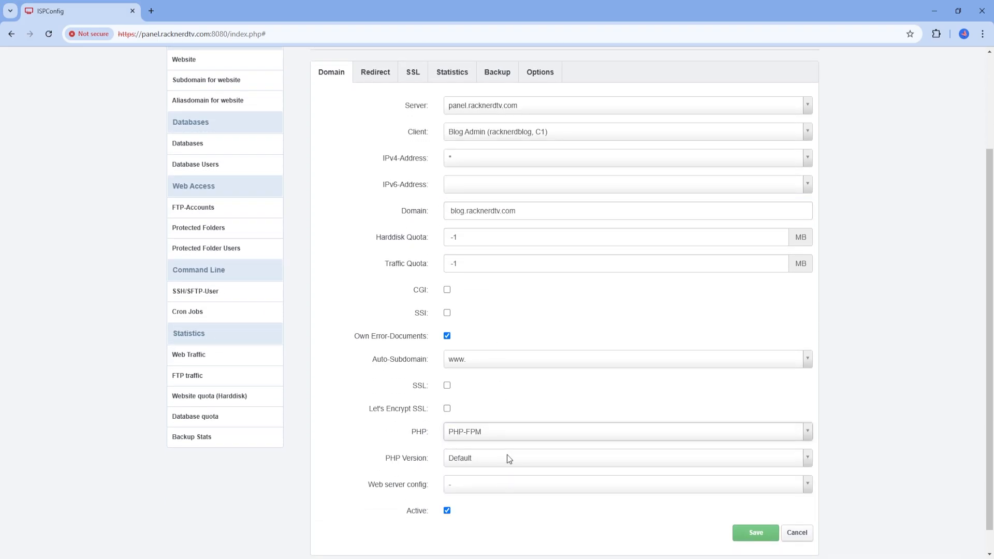
click(508, 458)
scroll(511, 433, down, 2)
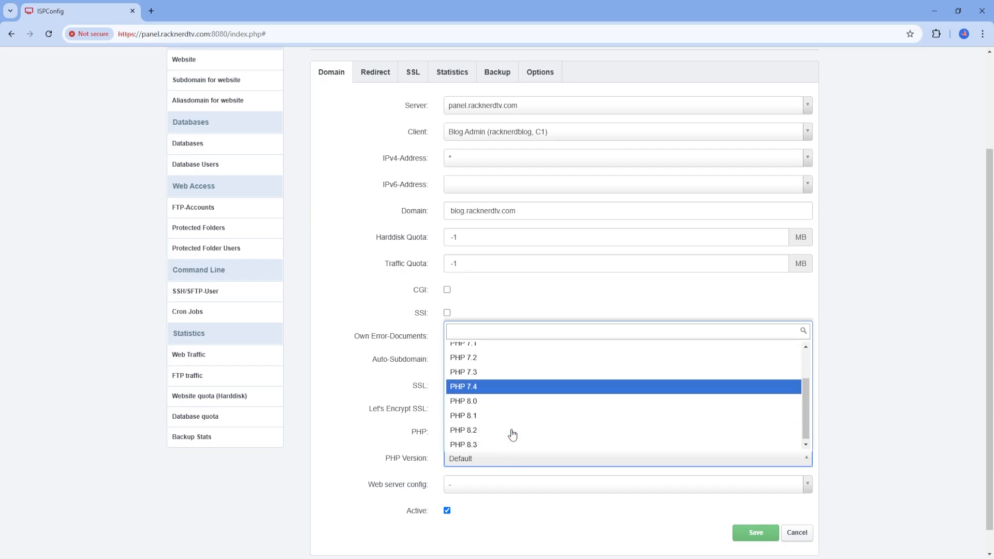
click(515, 443)
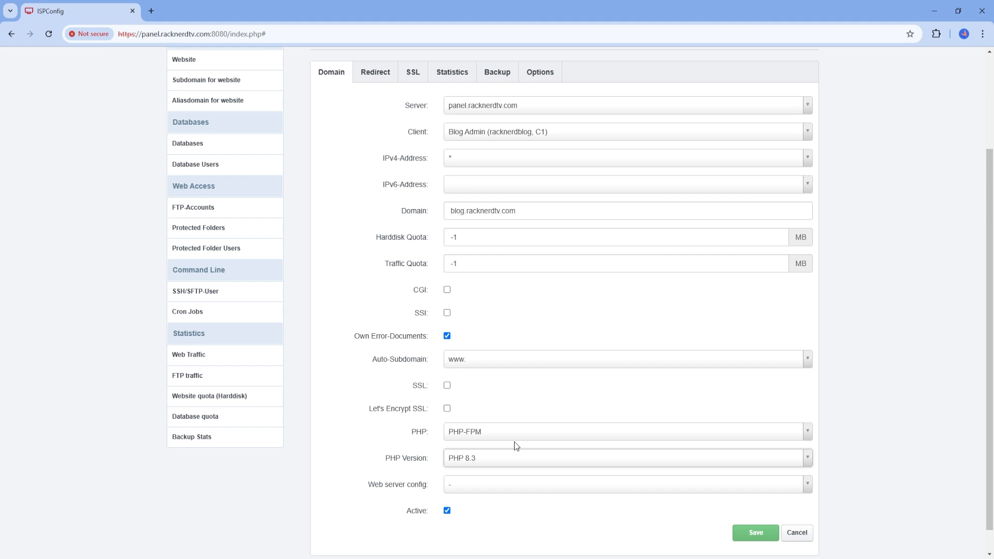
Step: Enable SSL and Let's Encrypt SSL for the website and save it
click(447, 386)
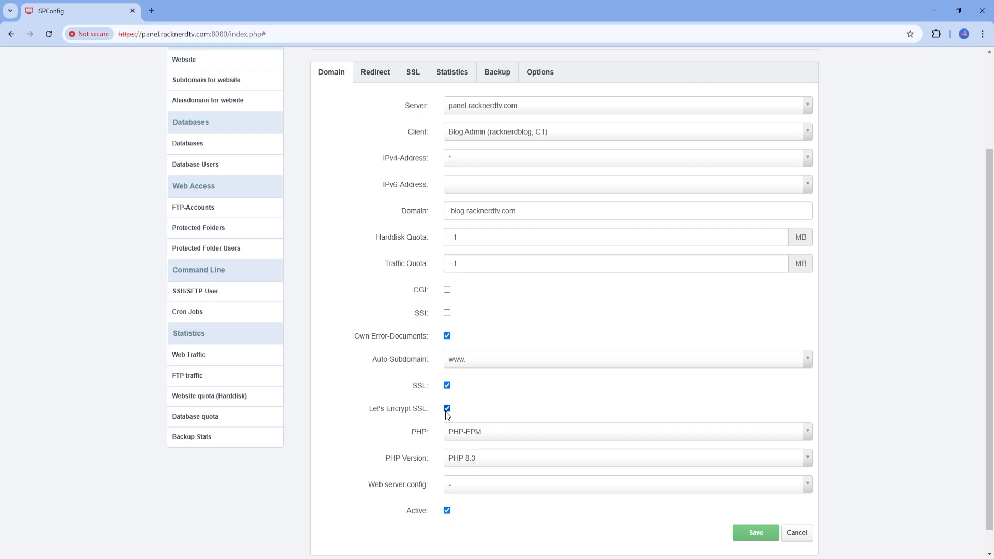
scroll(448, 414, down, 1)
click(742, 508)
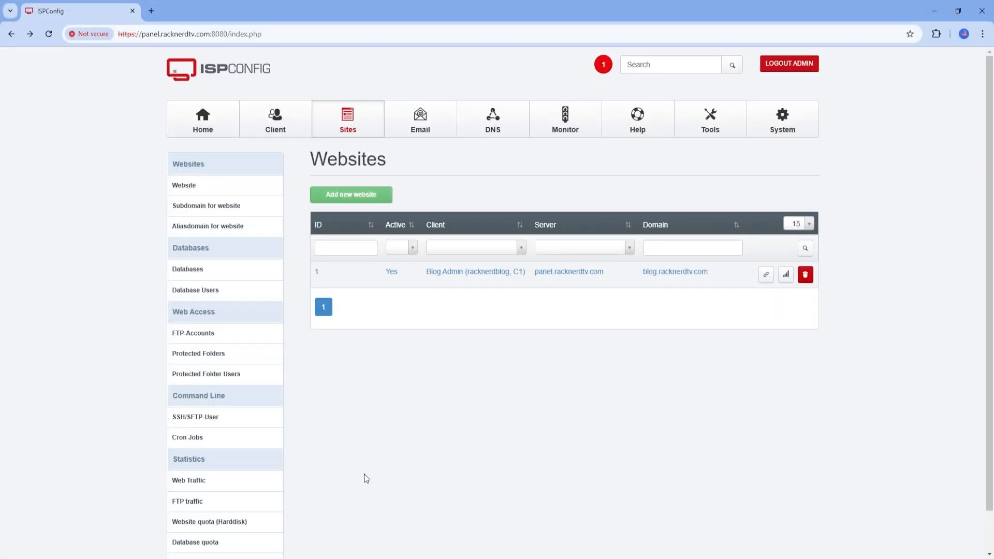
Step: Create a database user named blog for the Blog Admin client with a generated database password
click(209, 290)
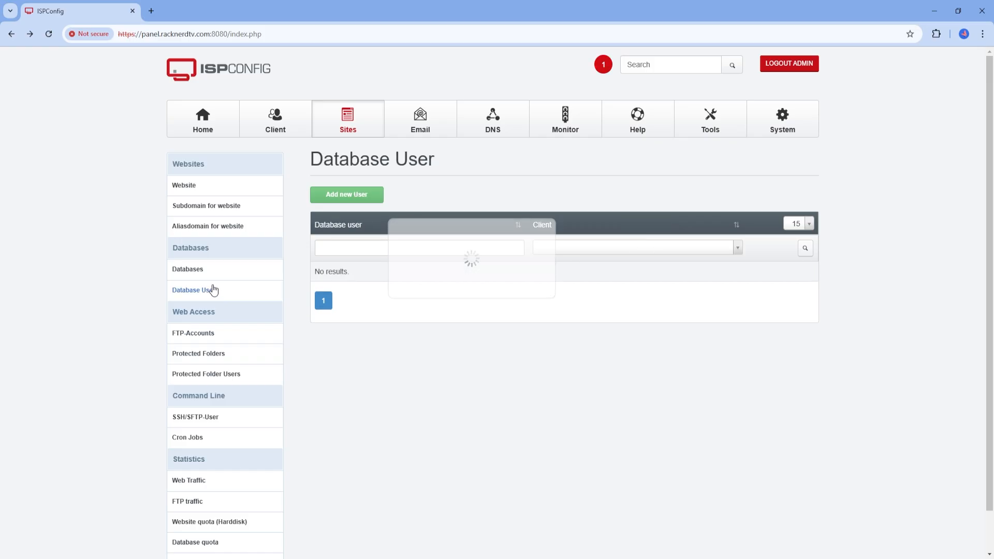
click(354, 201)
click(469, 231)
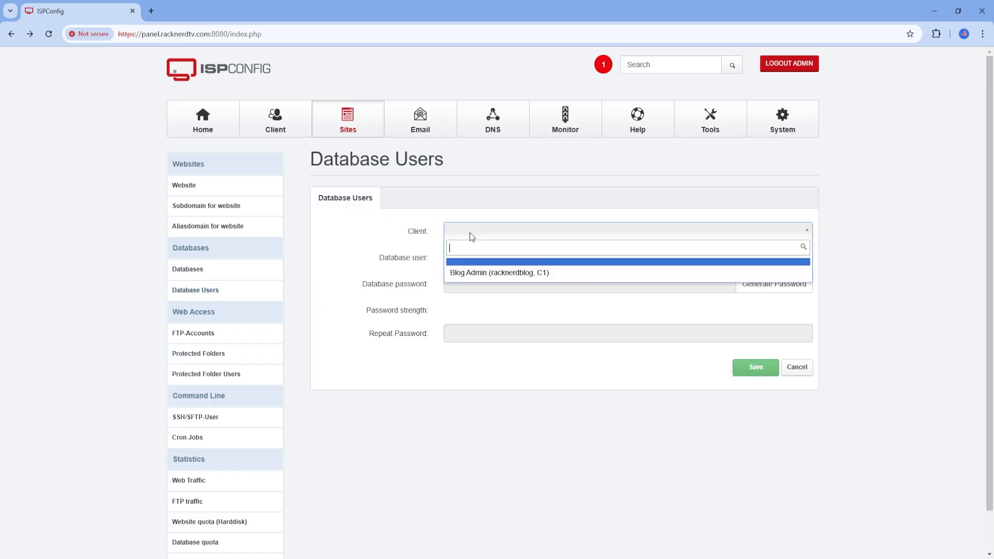
click(489, 278)
click(524, 263)
text(blog)
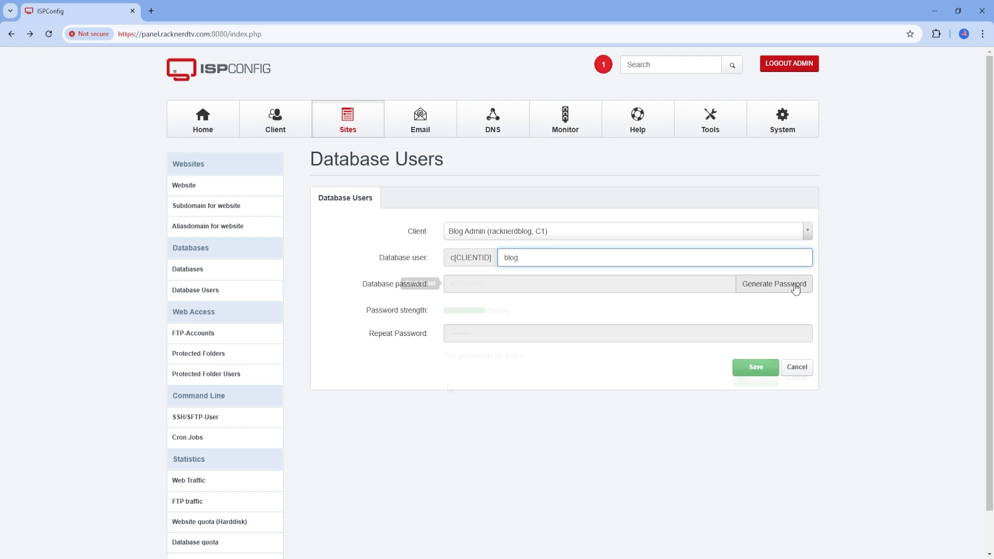
click(774, 284)
click(771, 378)
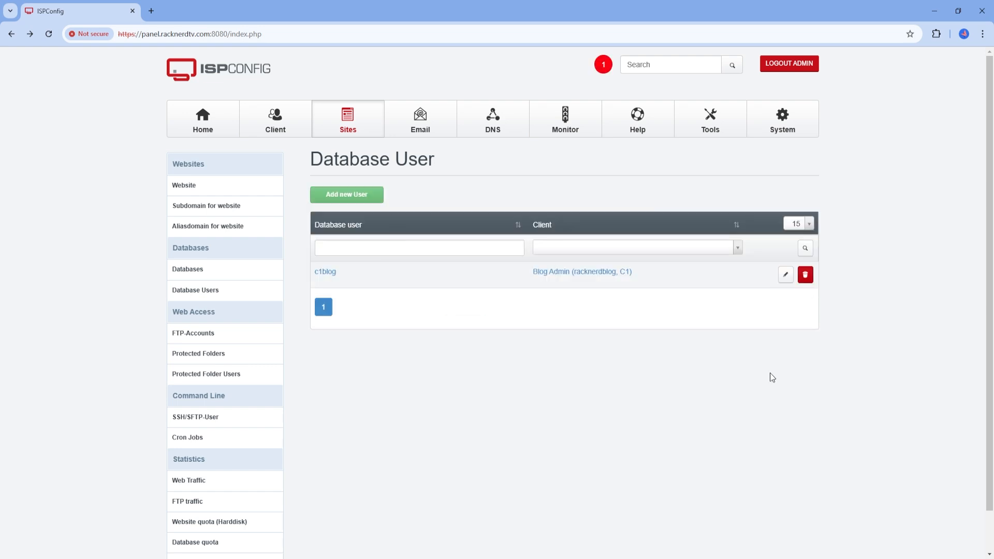
Step: Start a new MySQL database for the site blog.racknerdtv.com with the database name wp_racknerdtv
click(184, 269)
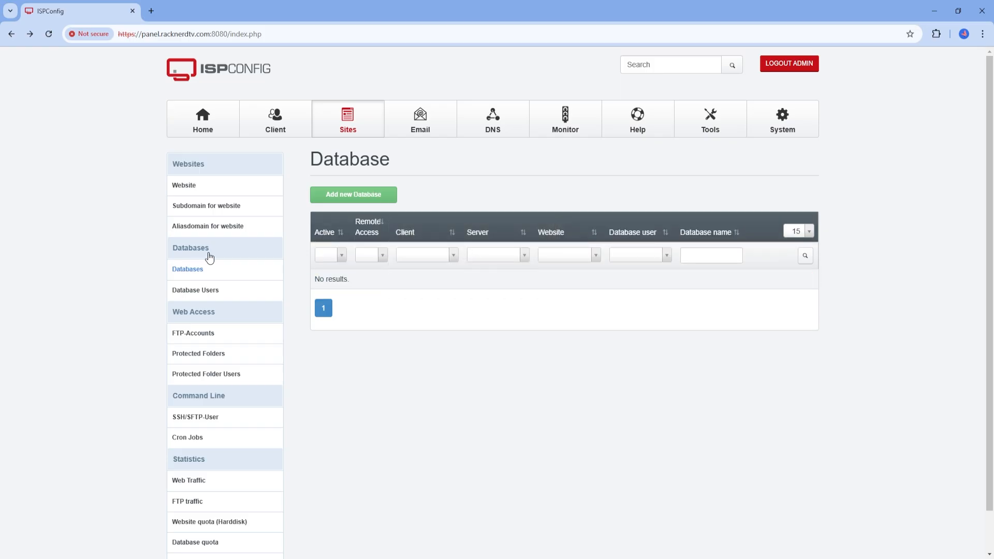
click(335, 201)
click(450, 259)
click(488, 309)
click(518, 334)
text(wp_racknerd)
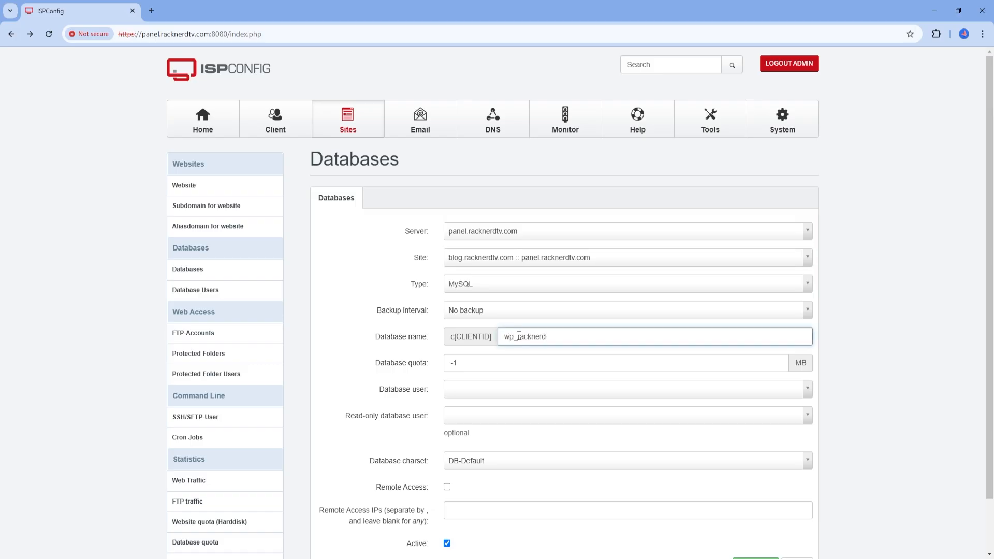
text(tv)
Step: Assign c1blog as the database user of the new database and save it
click(514, 389)
click(508, 428)
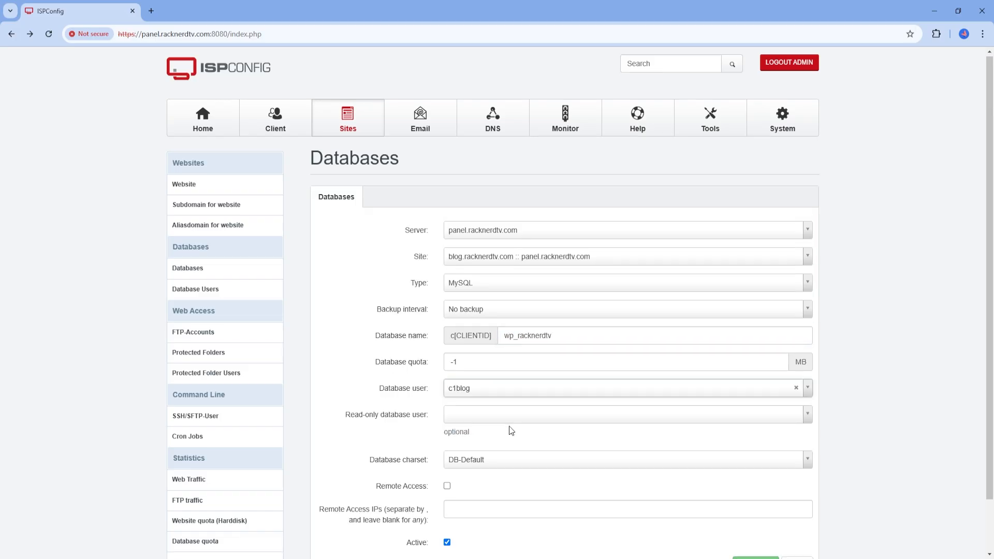
scroll(511, 430, down, 1)
click(741, 505)
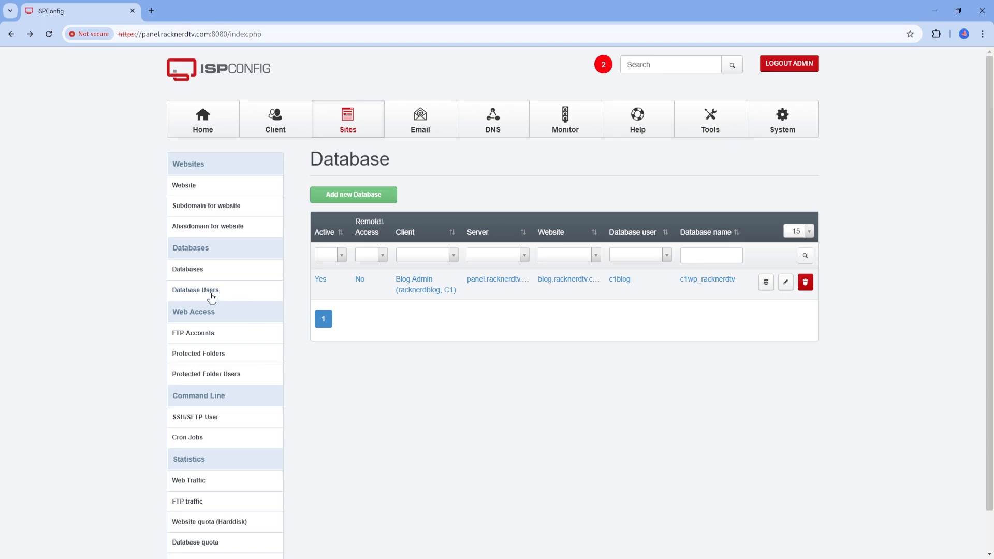
Step: Open the record of database user c1blog and save it
click(209, 290)
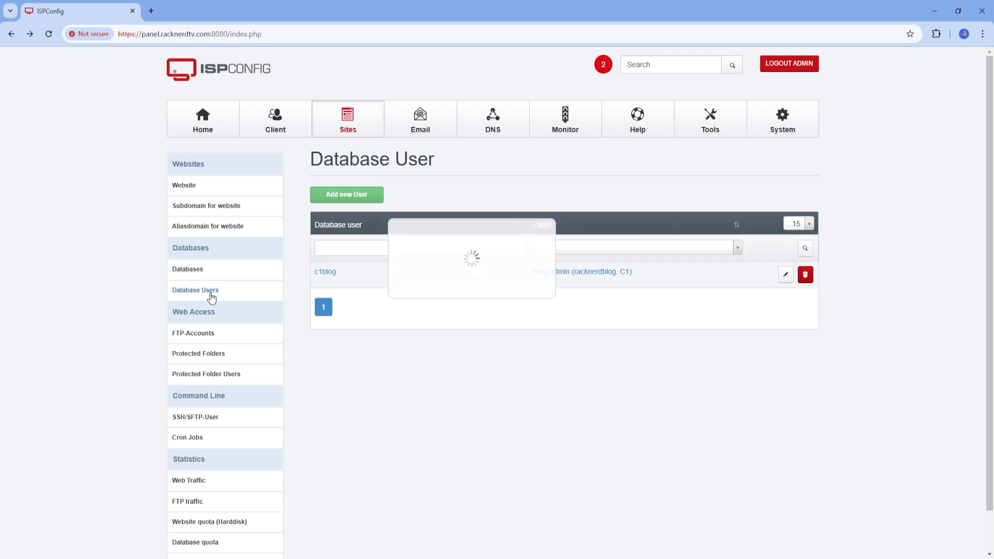
click(331, 273)
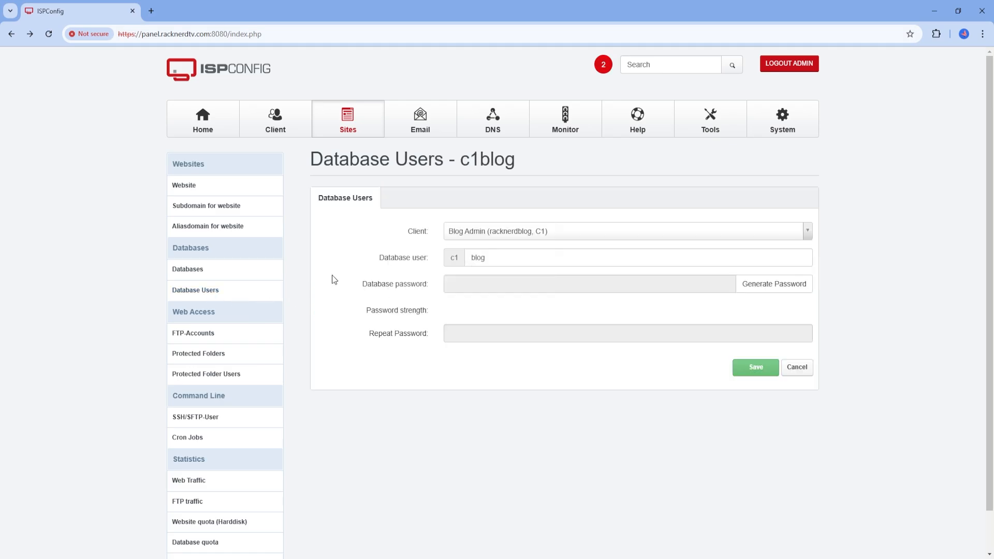
click(753, 369)
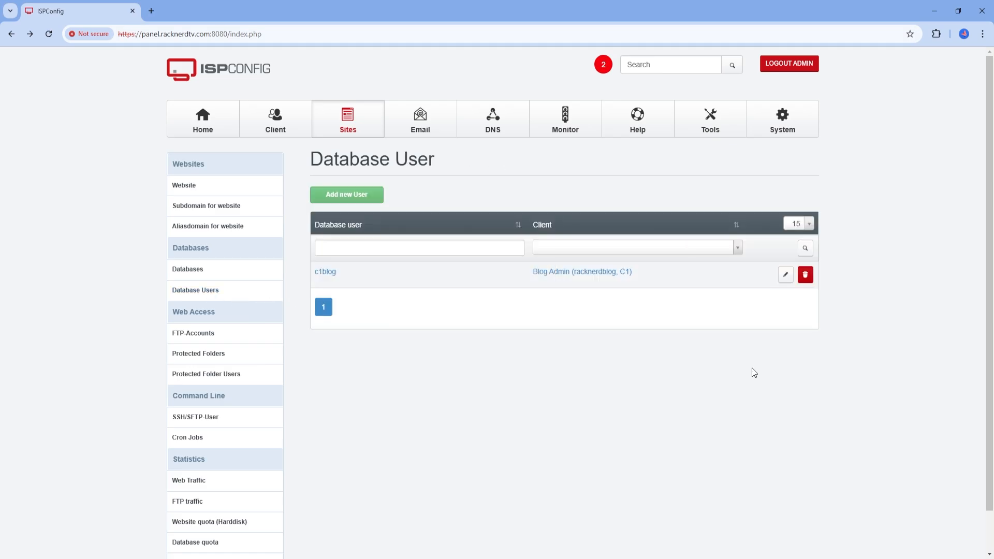
Step: Open wordpress.org/download in a new browser tab and download WordPress 6.7.1
key(ctrl+t)
text(https://wordpress.org/download)
key(Return)
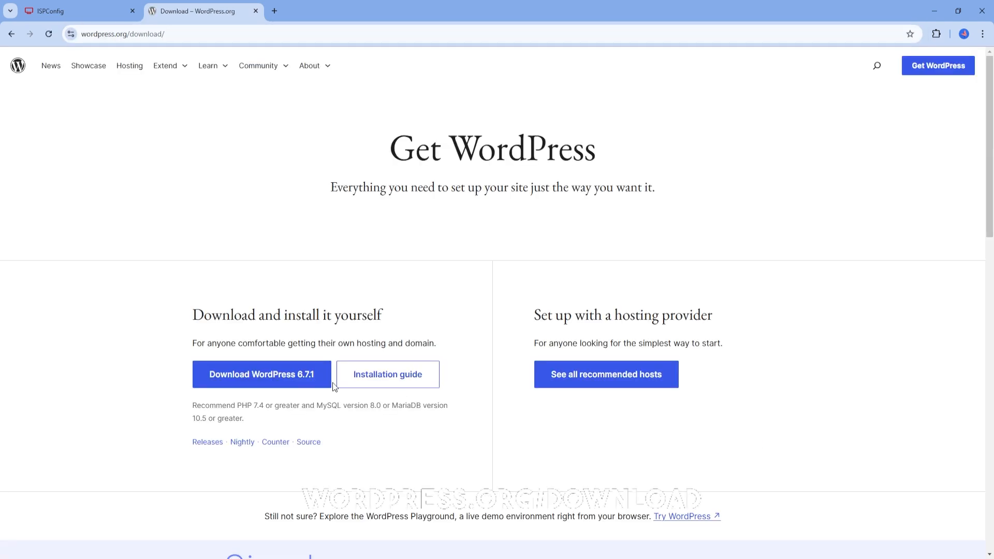
click(313, 382)
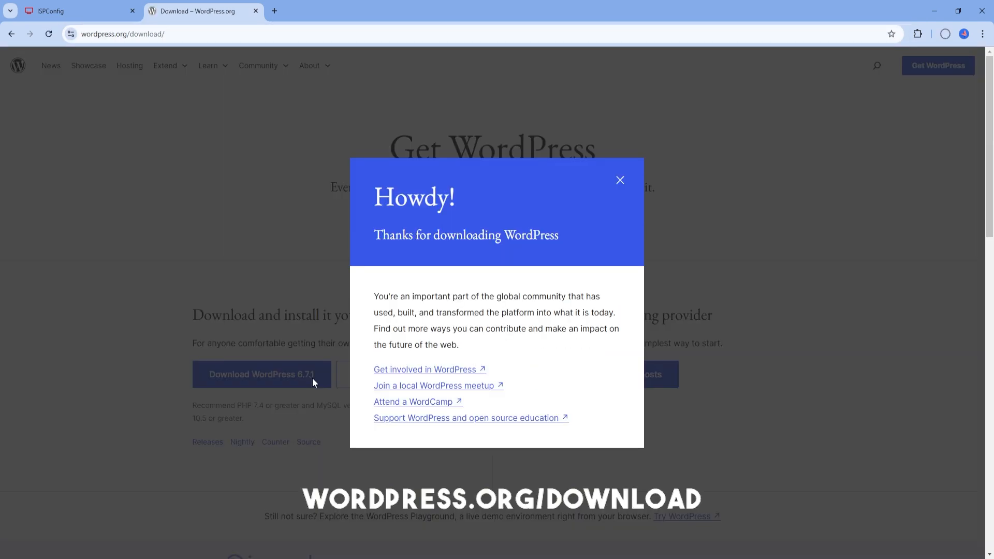
click(947, 34)
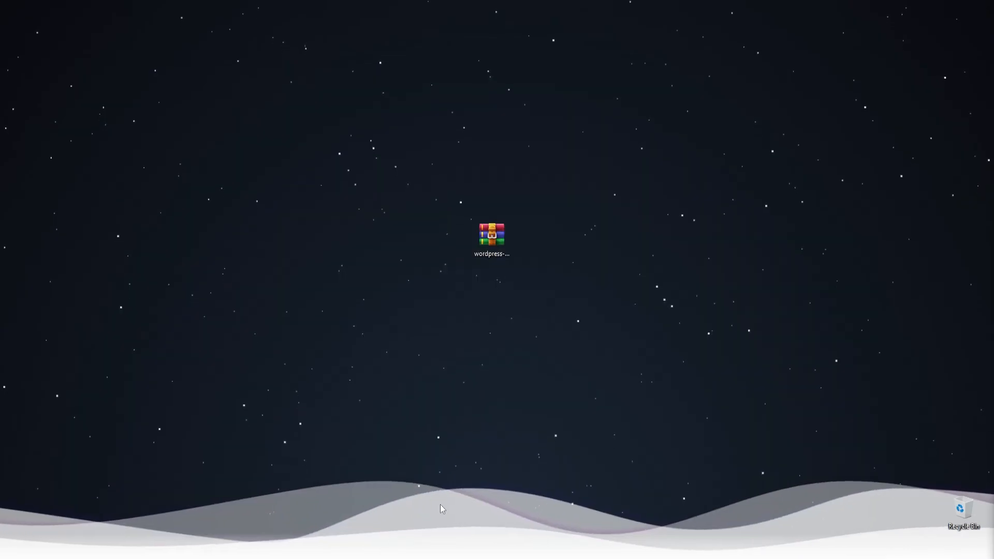
Step: Extract the wordpress folder from the downloaded WordPress archive to the desktop and place it beside the archive
double_click(506, 240)
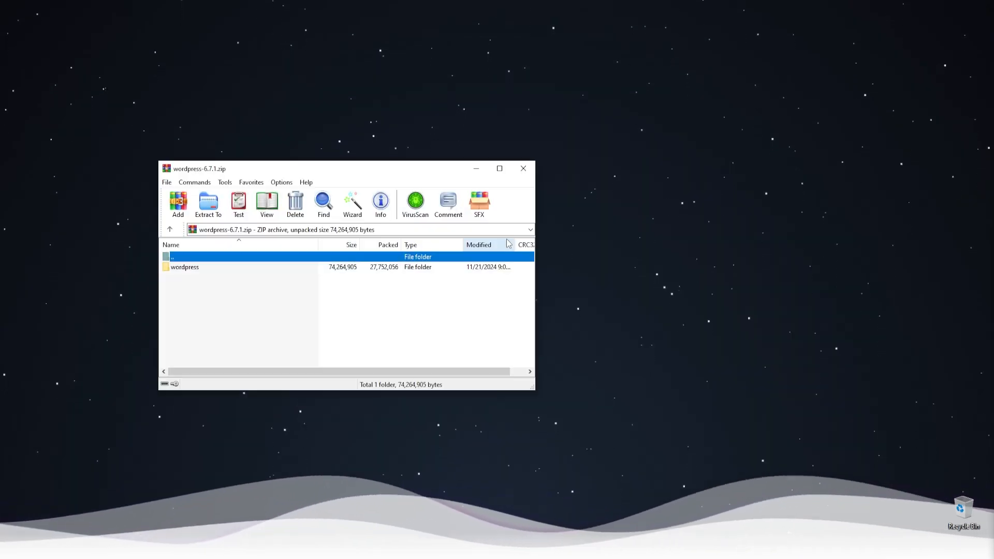
click(454, 270)
drag(456, 276, 598, 263)
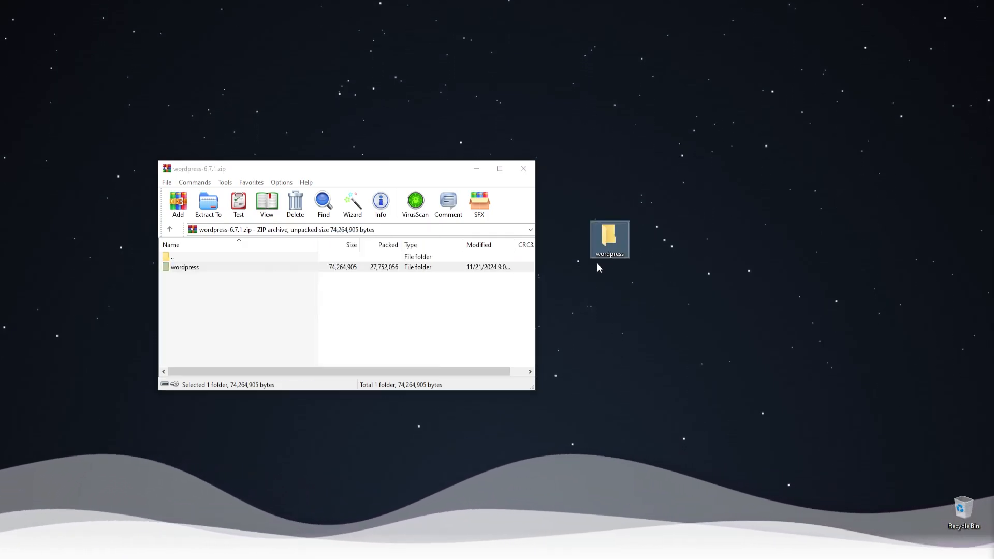
click(528, 169)
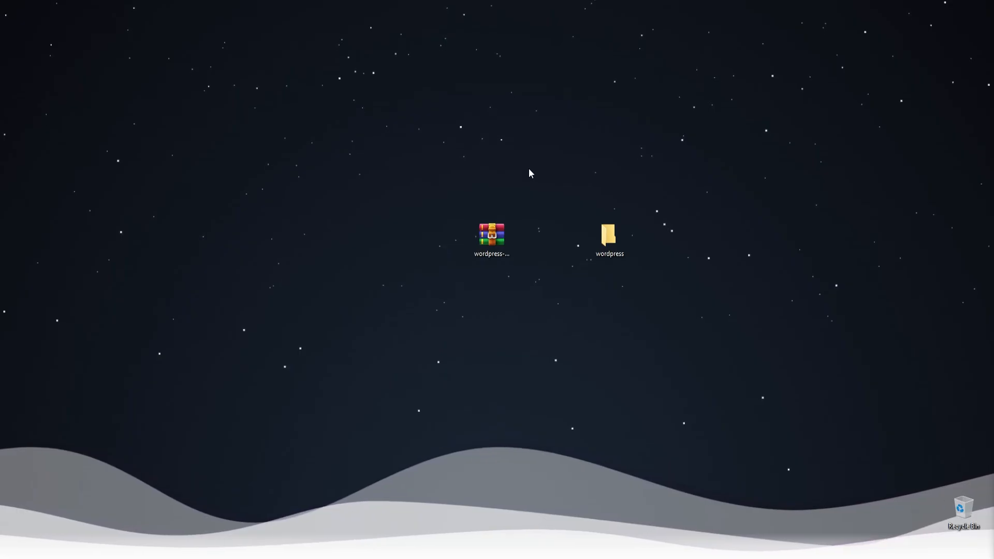
drag(608, 236, 533, 238)
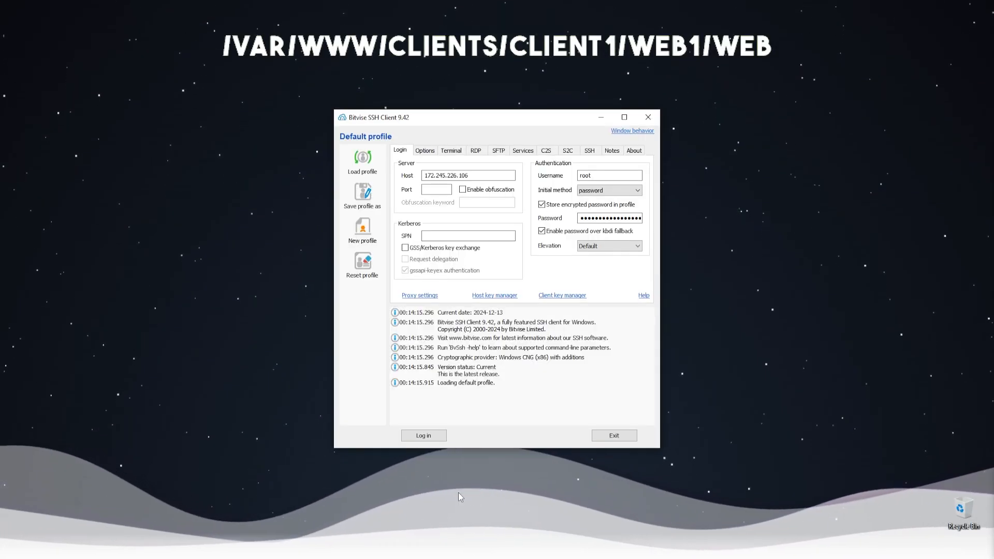
Step: Log in to the server as root in Bitvise SSH Client, accept the host key for this connection, and open an SFTP window
click(434, 438)
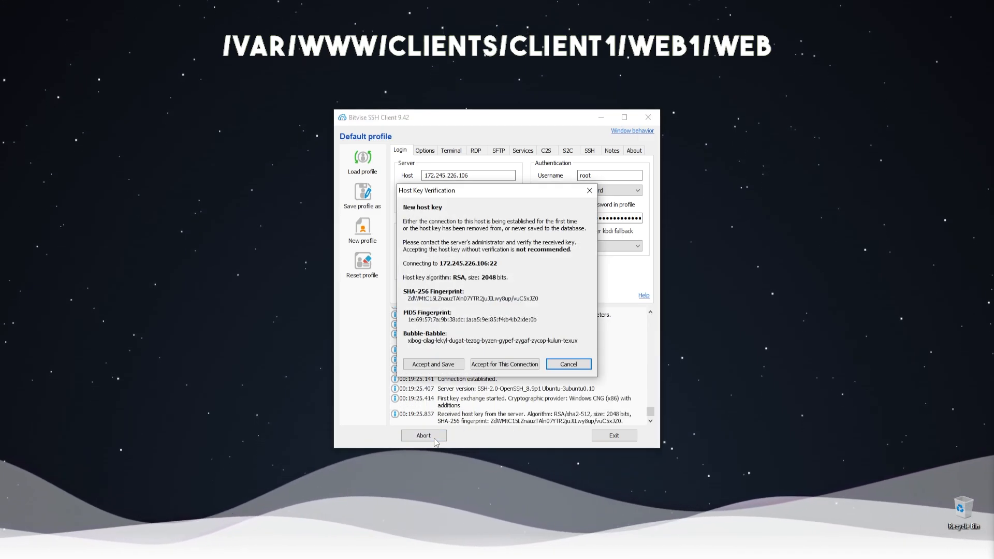
click(503, 364)
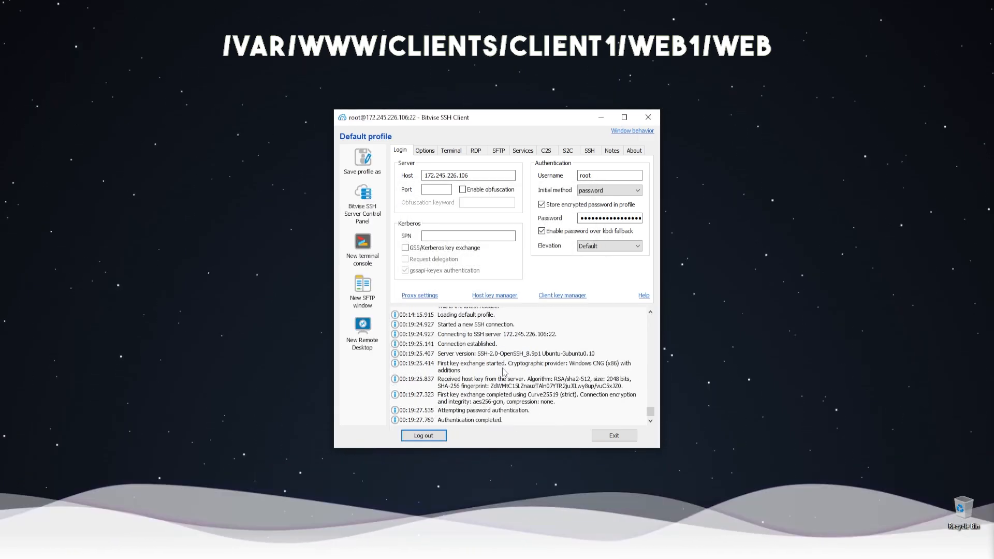
click(358, 291)
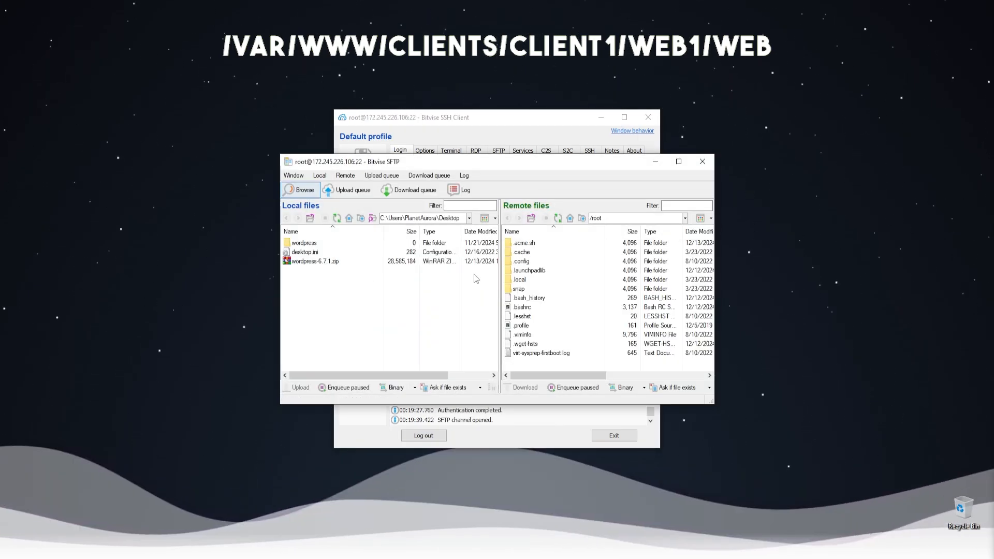
Step: Browse the remote files to the /var/www/clients/client1/web1/web folder
click(609, 218)
text(/var)
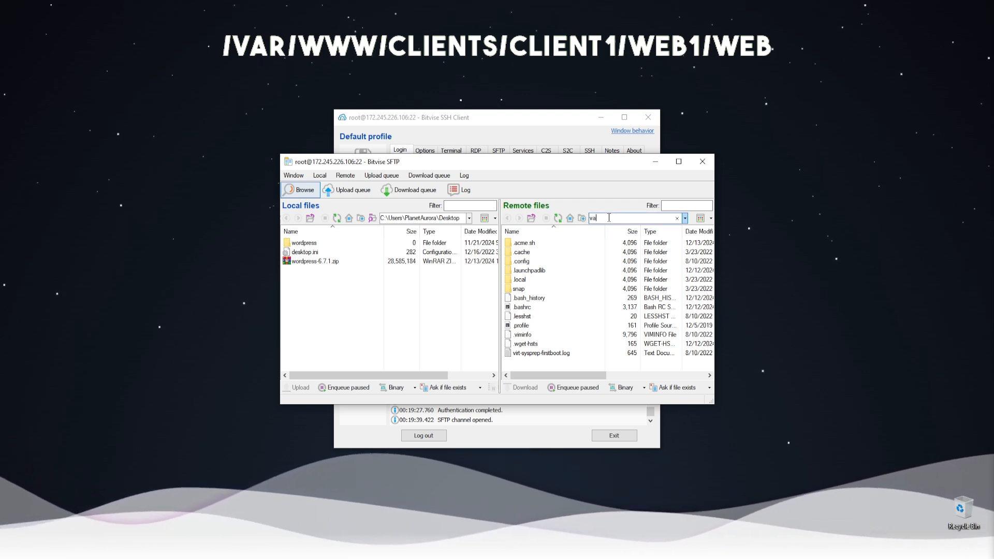
key(Return)
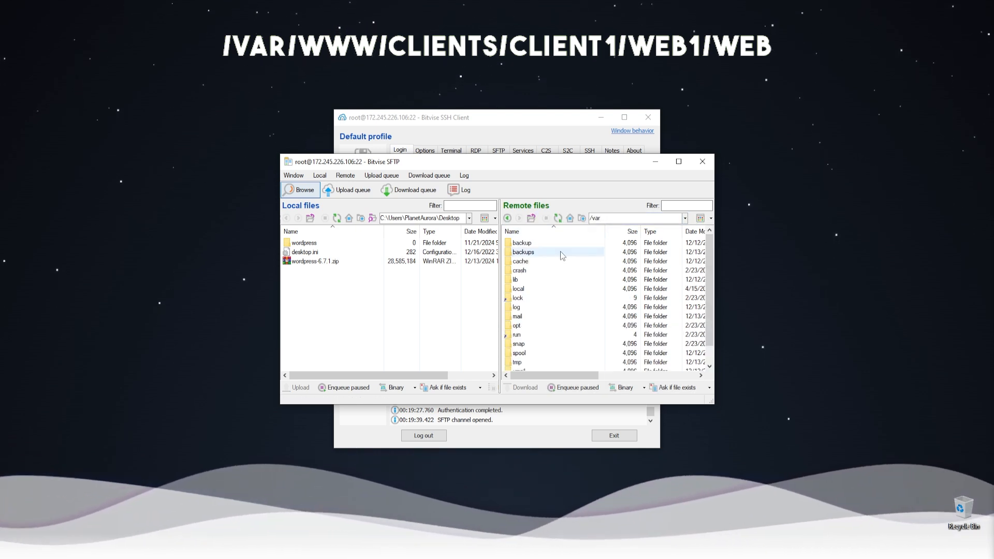
scroll(560, 264, down, 1)
double_click(539, 362)
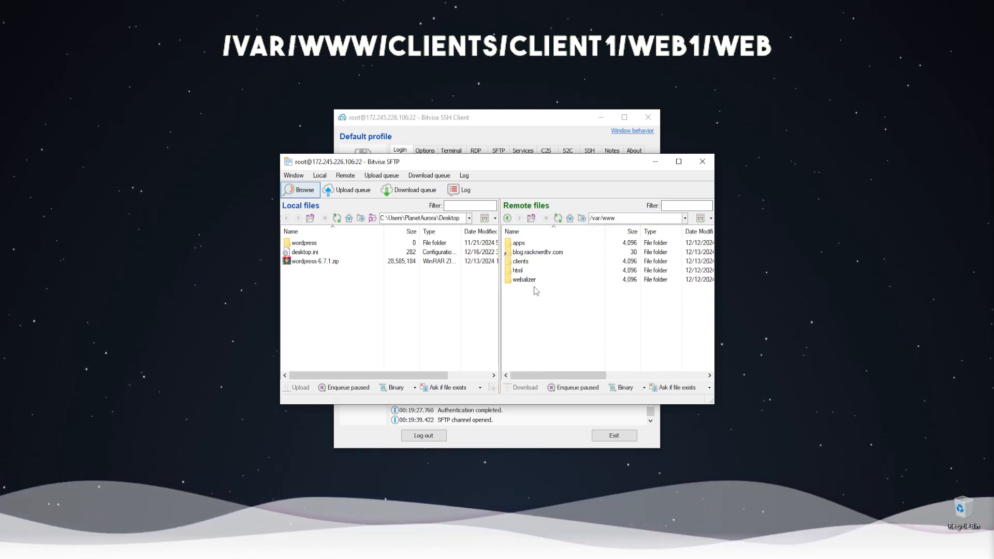
double_click(535, 263)
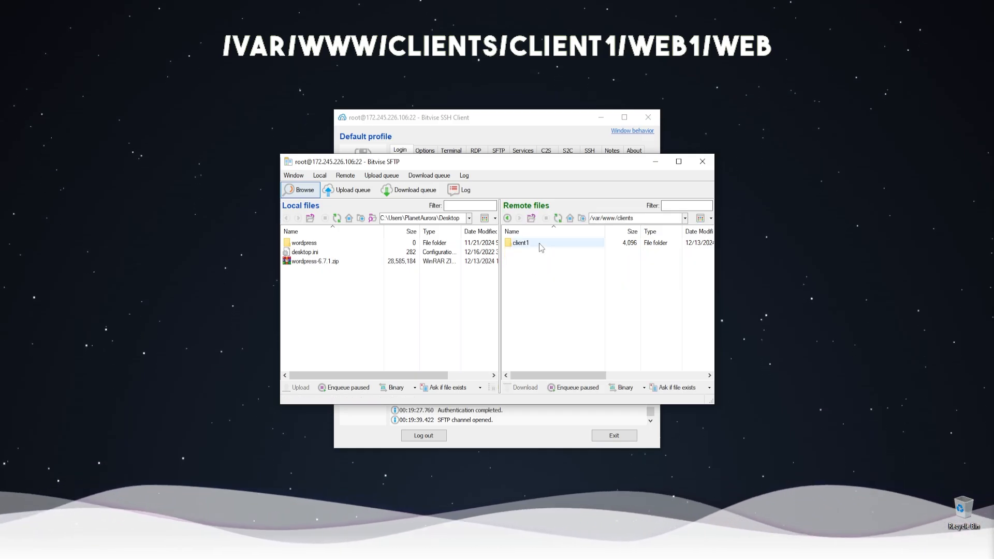
double_click(537, 242)
double_click(541, 252)
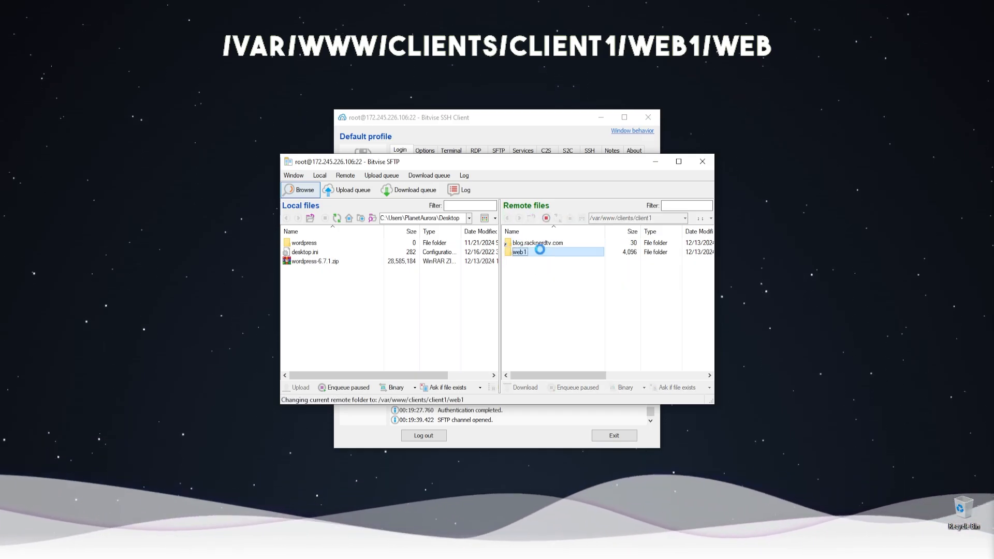
click(541, 308)
double_click(540, 307)
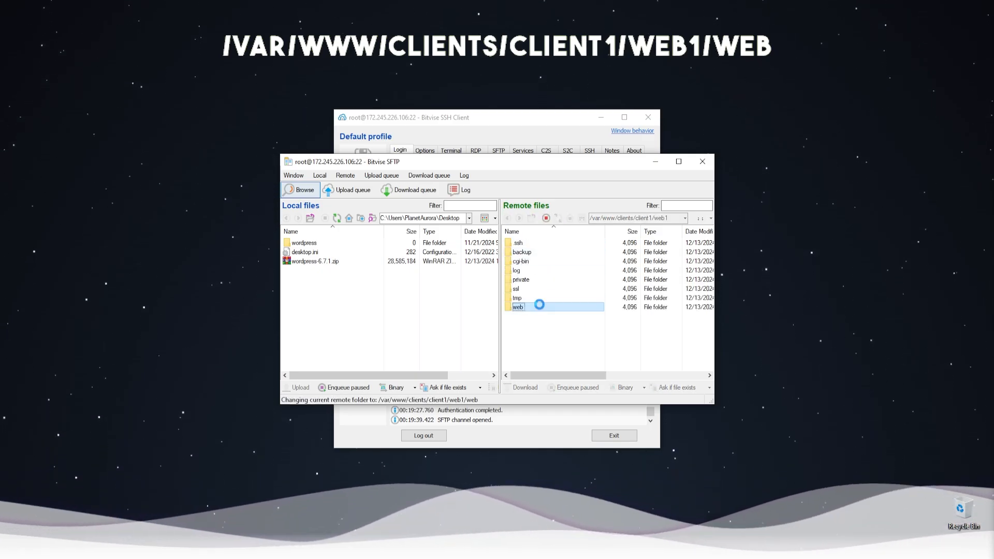
Step: Open the local wordpress folder and select all of its folders and files, from wp-admin through xmlrpc.php
double_click(308, 243)
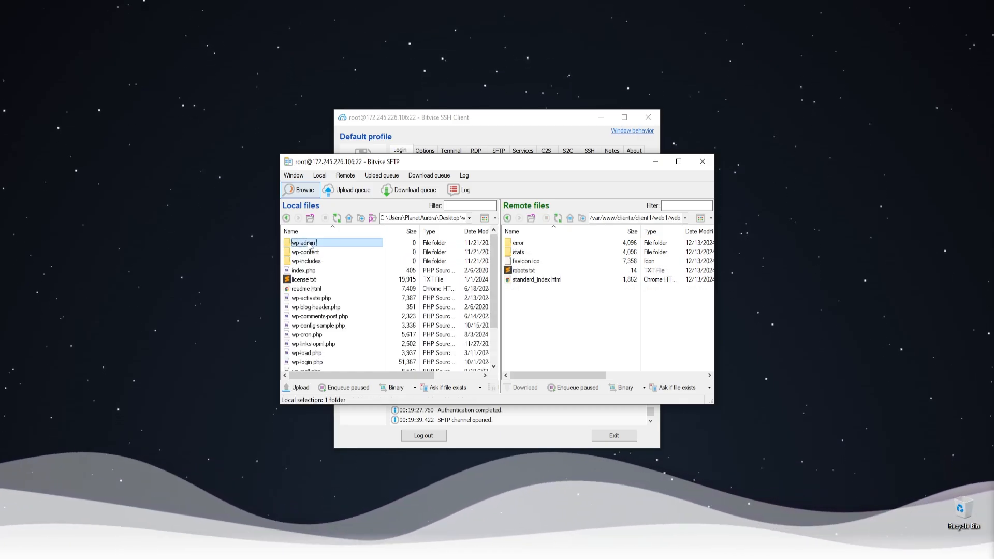
scroll(331, 310, down, 2)
shift+click(305, 362)
Step: Erase everything in the remote web folder and upload the selected WordPress files and folders into it
drag(555, 311, 512, 240)
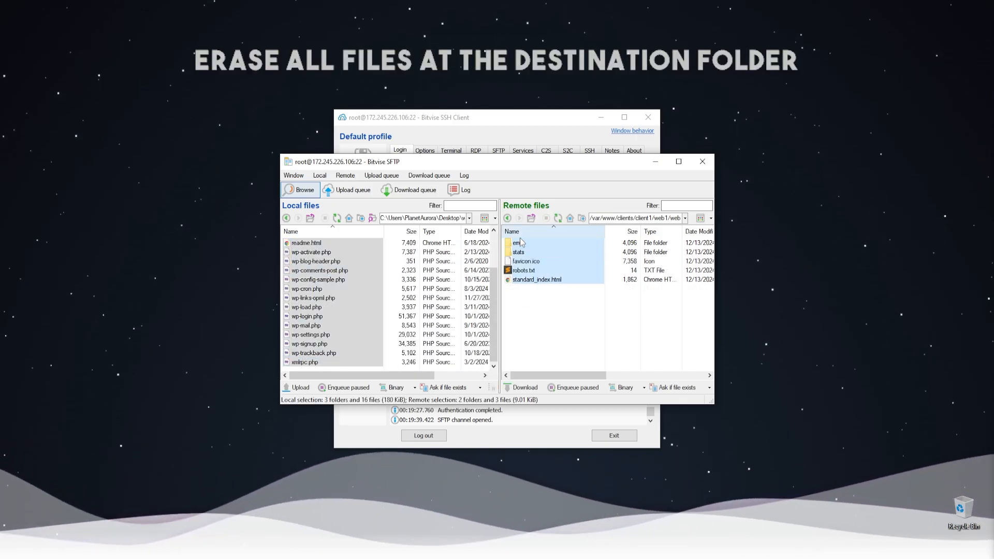
right_click(528, 249)
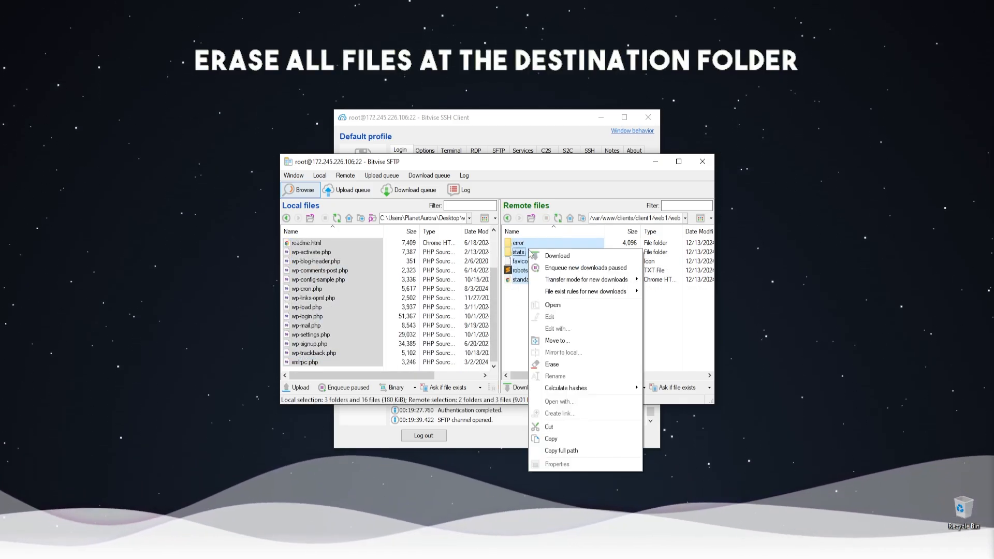
click(577, 365)
click(538, 311)
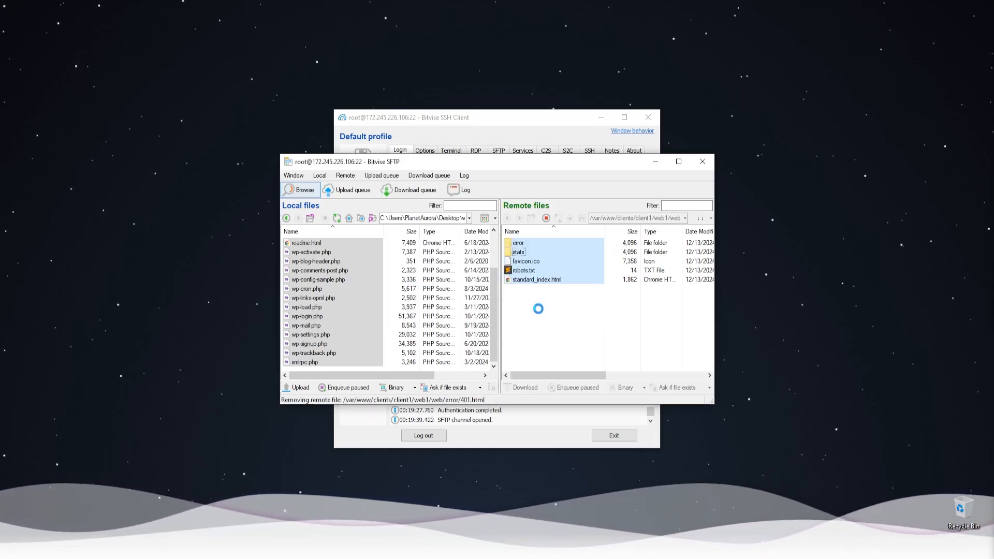
drag(464, 313, 551, 294)
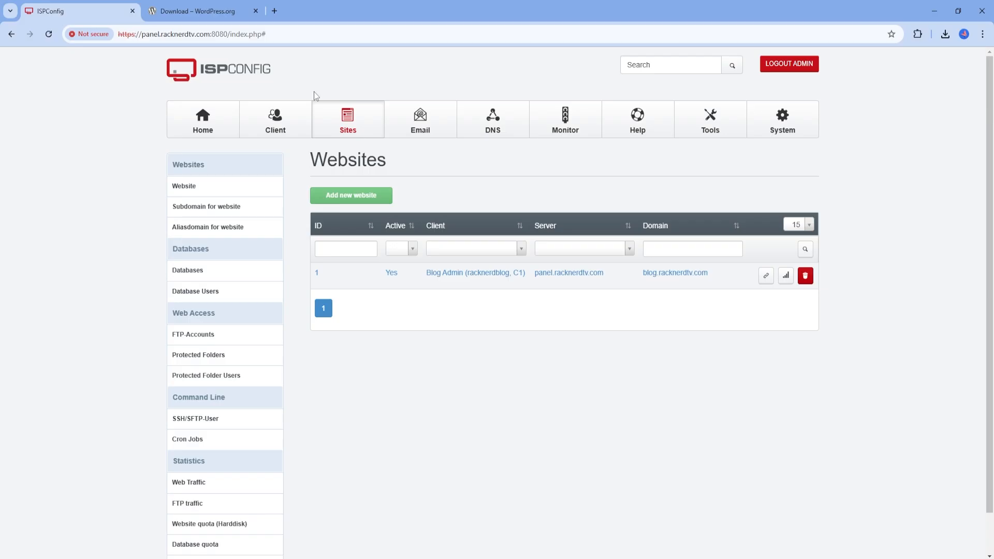
Step: Open blog.racknerdtv.com in a new browser tab and proceed to the WordPress database connection form
click(276, 11)
text(blog.racknerdtv.com)
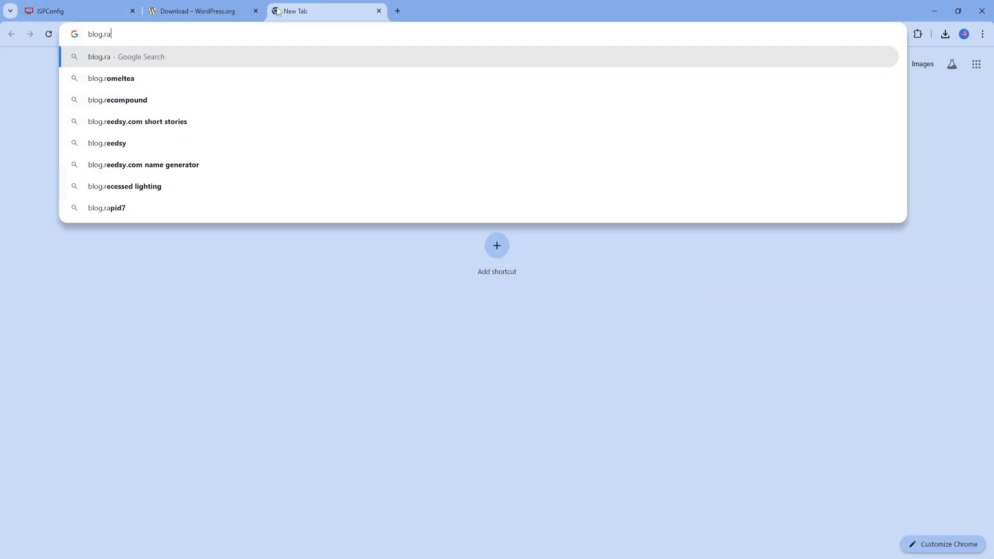
key(Return)
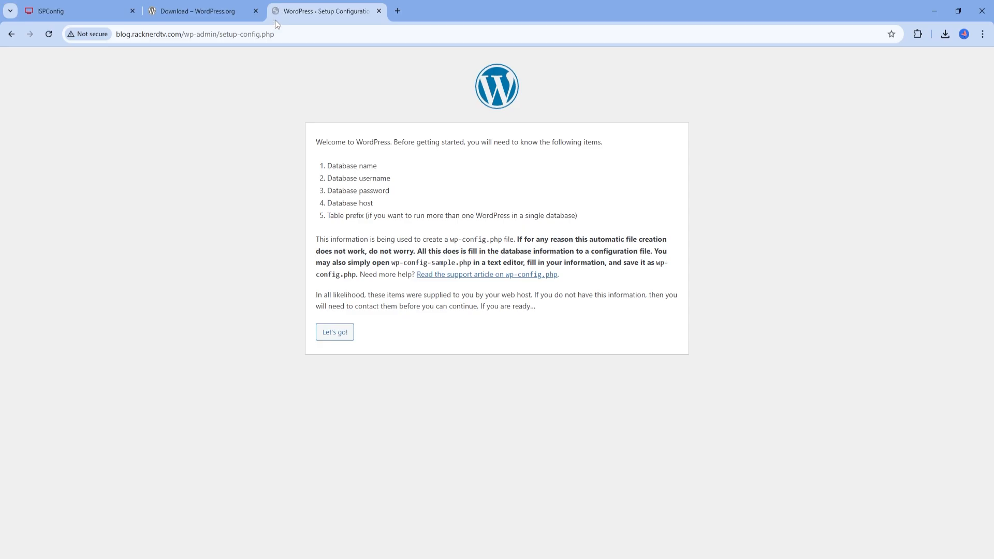
click(337, 336)
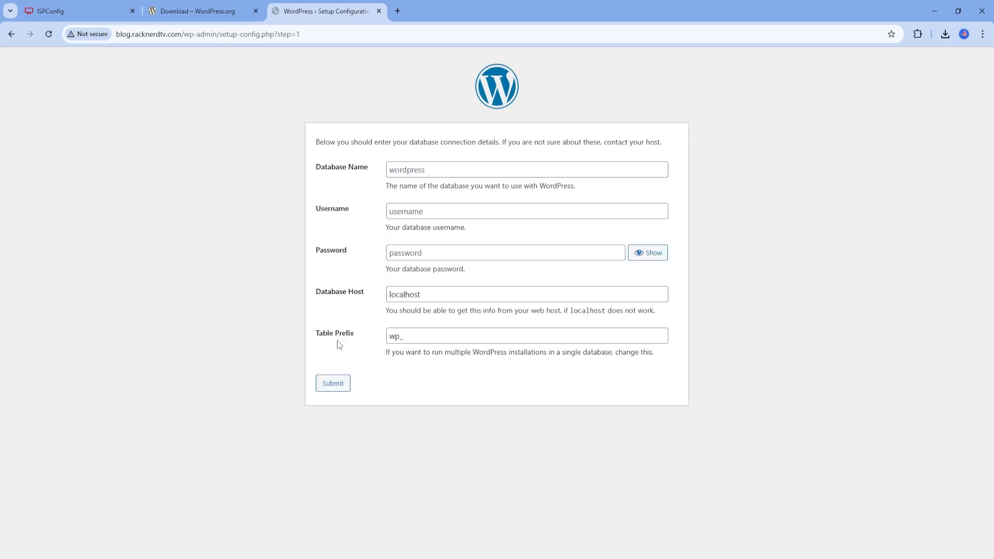
Step: Copy the database name c1wp_racknerdtv and the username c1blog from the Notepad notes into the connection form
click(307, 558)
double_click(454, 324)
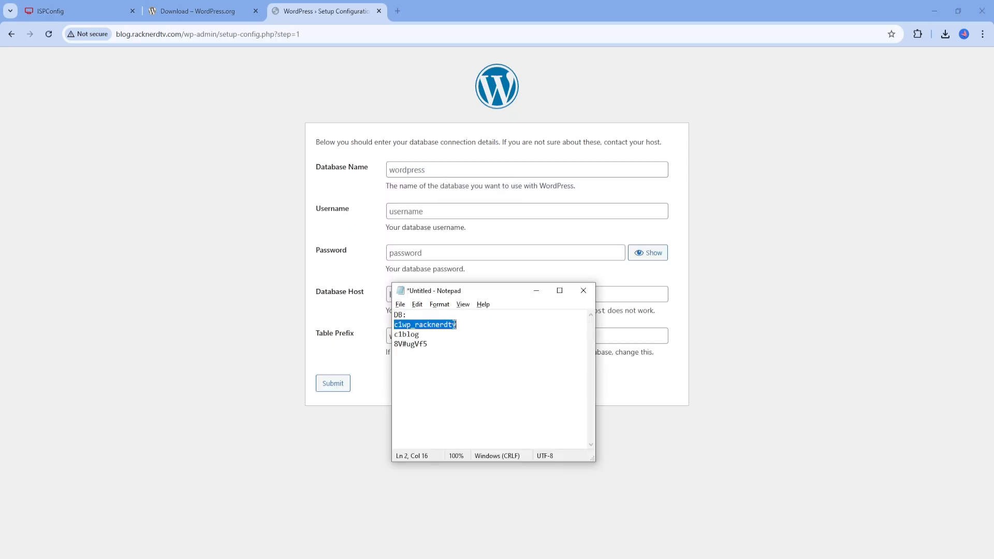
click(470, 177)
key(ctrl+v)
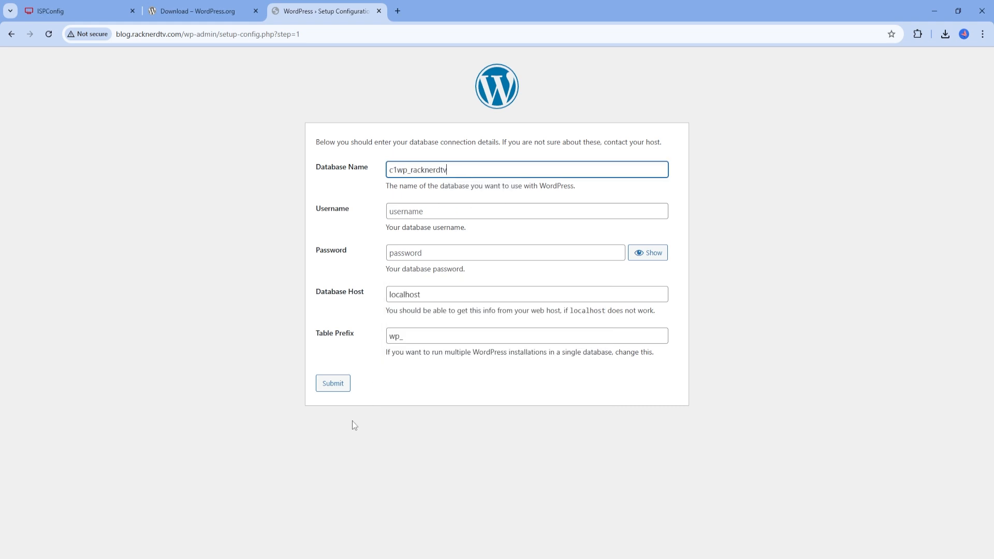
click(307, 558)
double_click(409, 337)
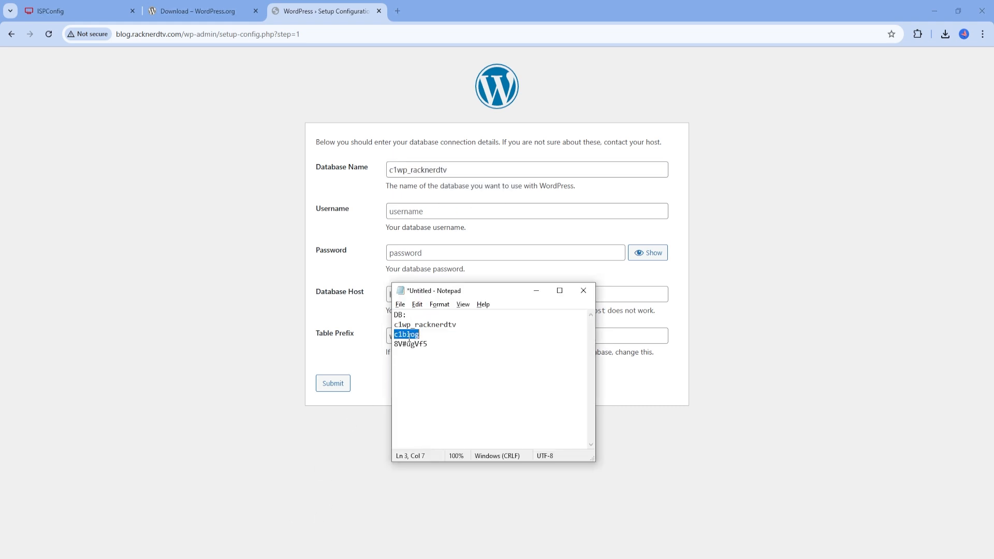
click(446, 215)
key(ctrl+v)
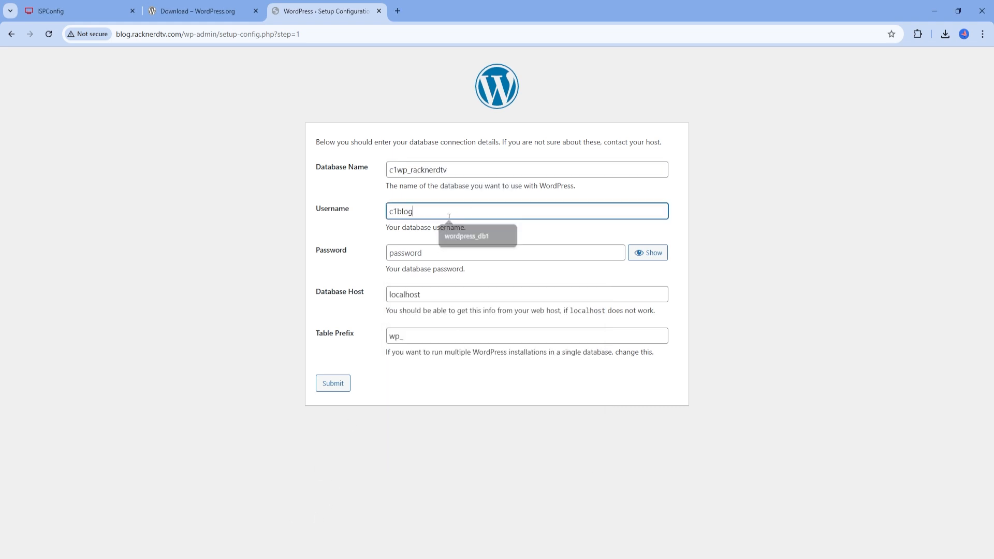
Step: Copy the database password from the Notepad notes into the connection form, submit it and run the installation
click(309, 557)
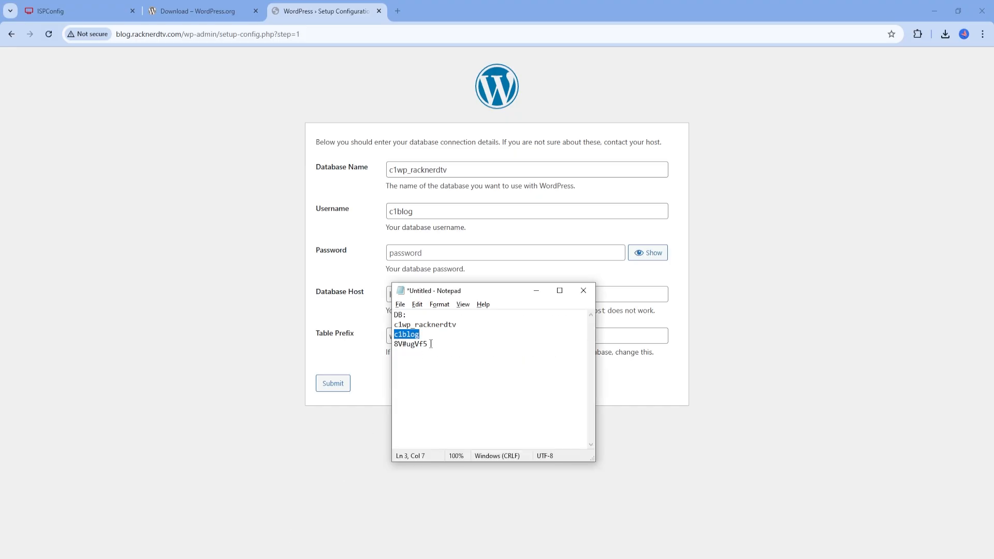
drag(431, 344, 392, 347)
click(448, 259)
key(ctrl+v)
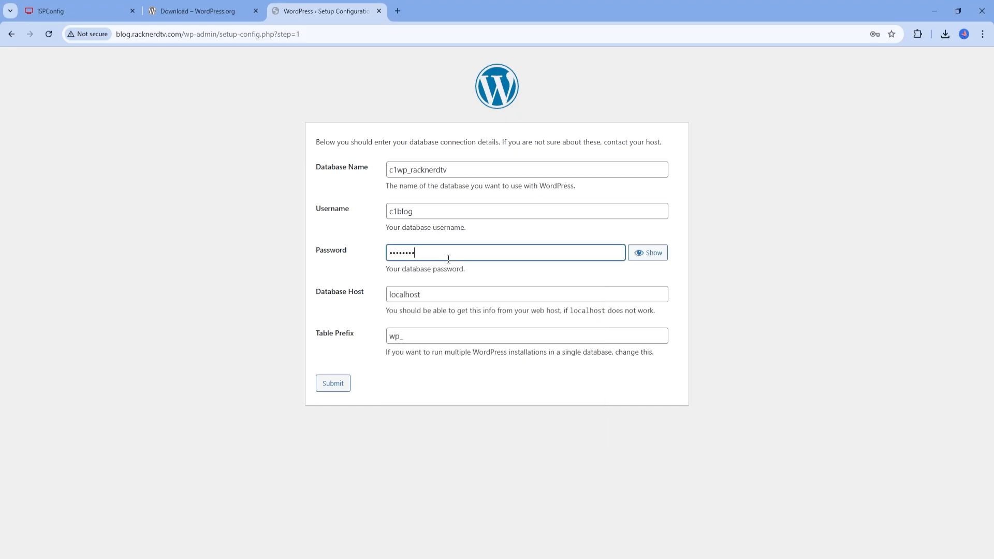
click(343, 384)
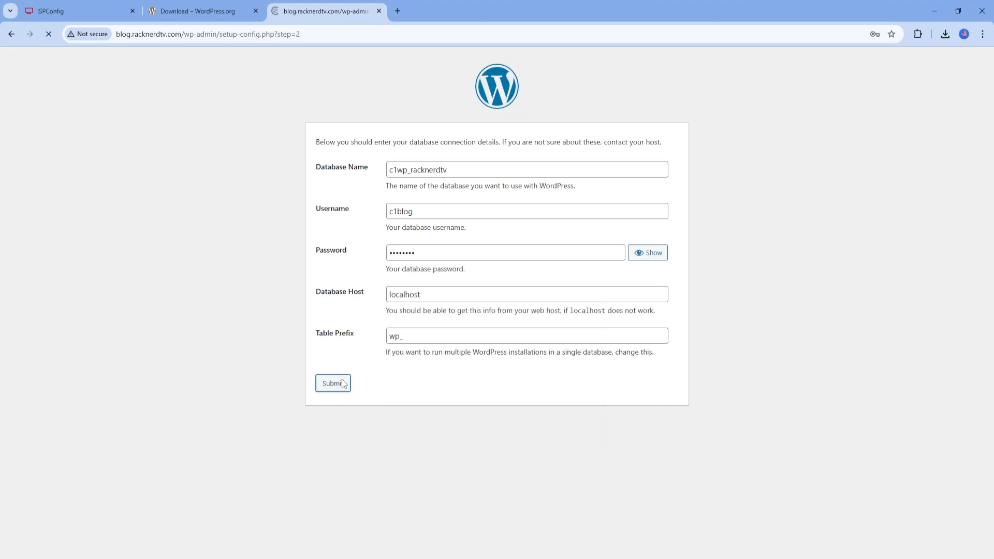
click(349, 181)
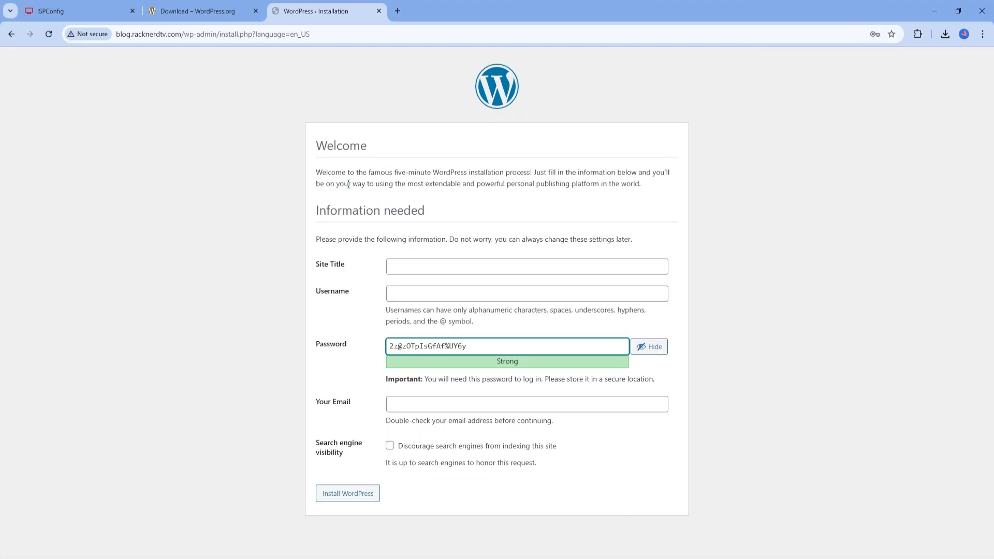
Step: Set the site title to RackNerdTV and the WordPress username to racknerdtv
click(407, 263)
text(R)
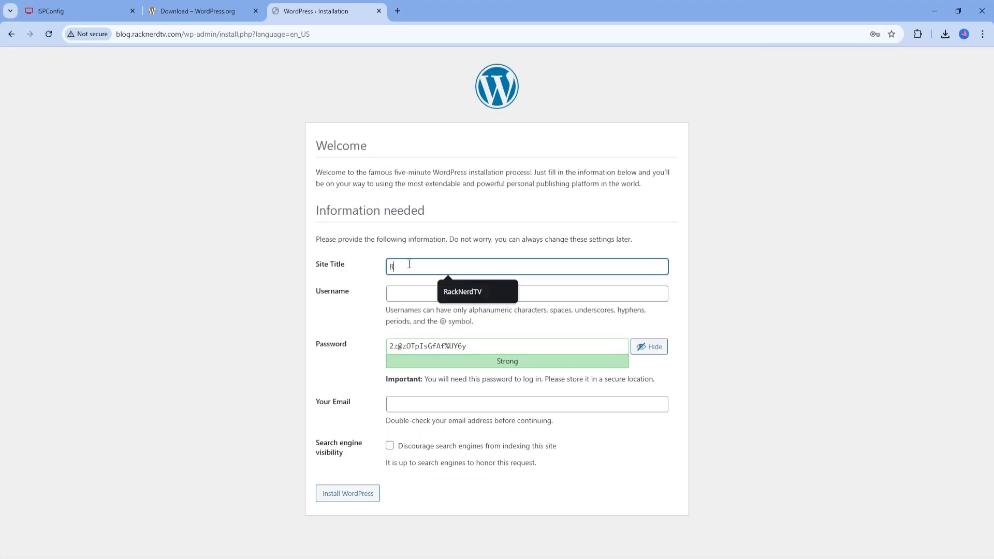
text(V)
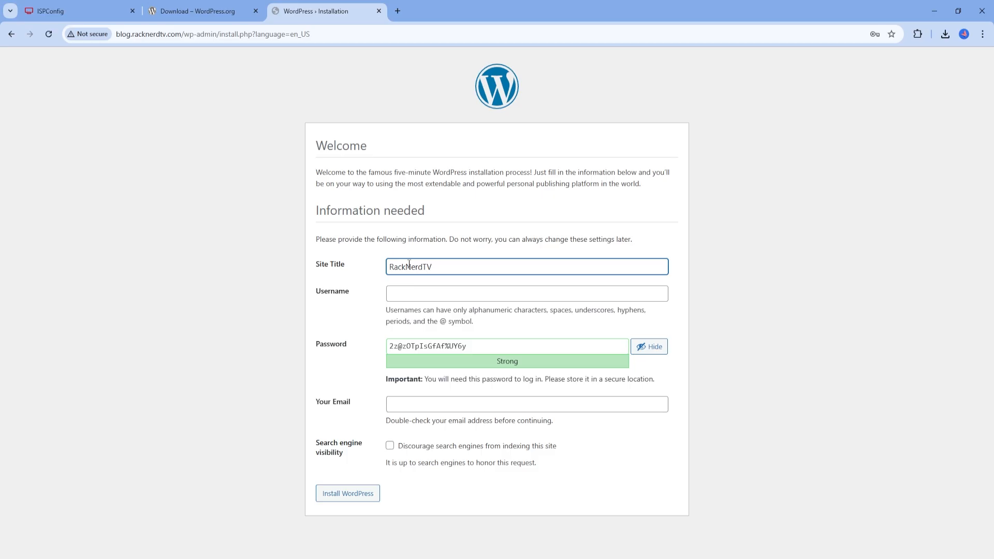
click(422, 291)
text(racknerdtv)
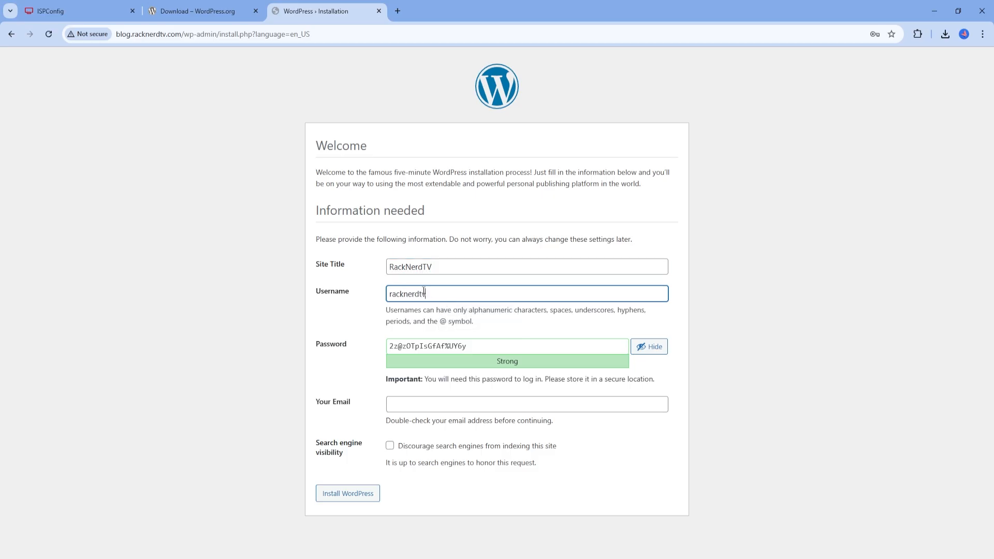
double_click(423, 291)
Step: Copy the whole generated WordPress password from the installation form
click(439, 346)
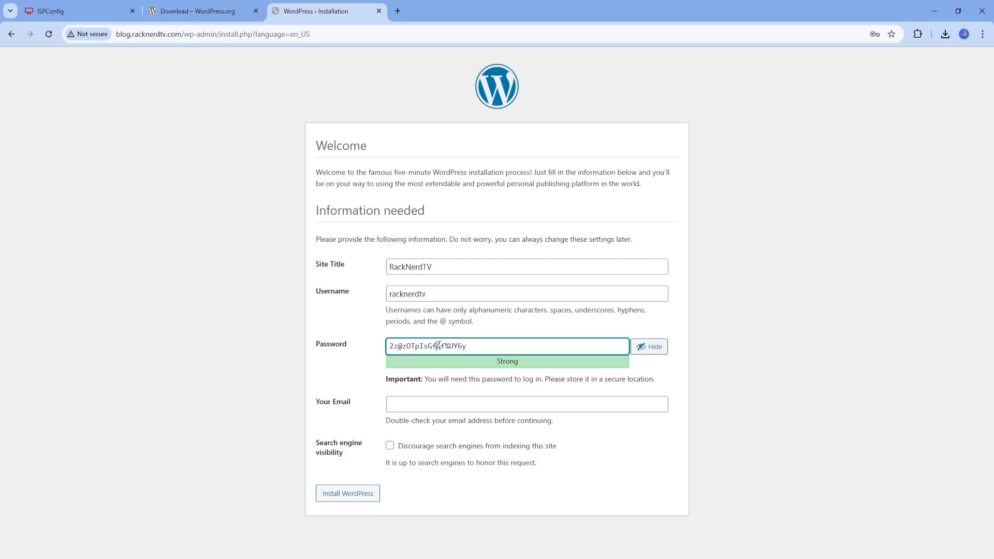
key(ctrl+a)
key(ctrl+c)
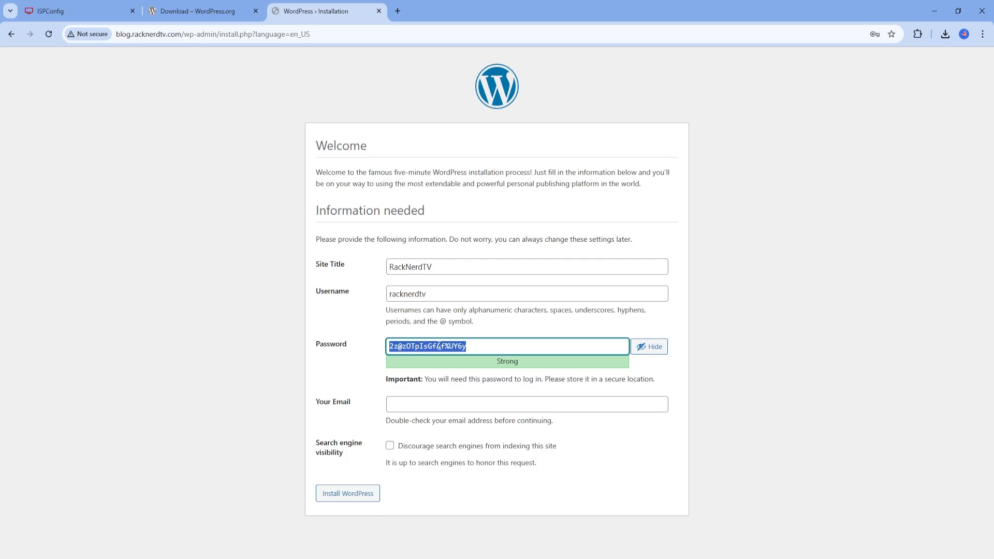
Step: Fill in the administrator's e-mail, discourage search engines from indexing the site, and install WordPress
click(437, 412)
click(452, 429)
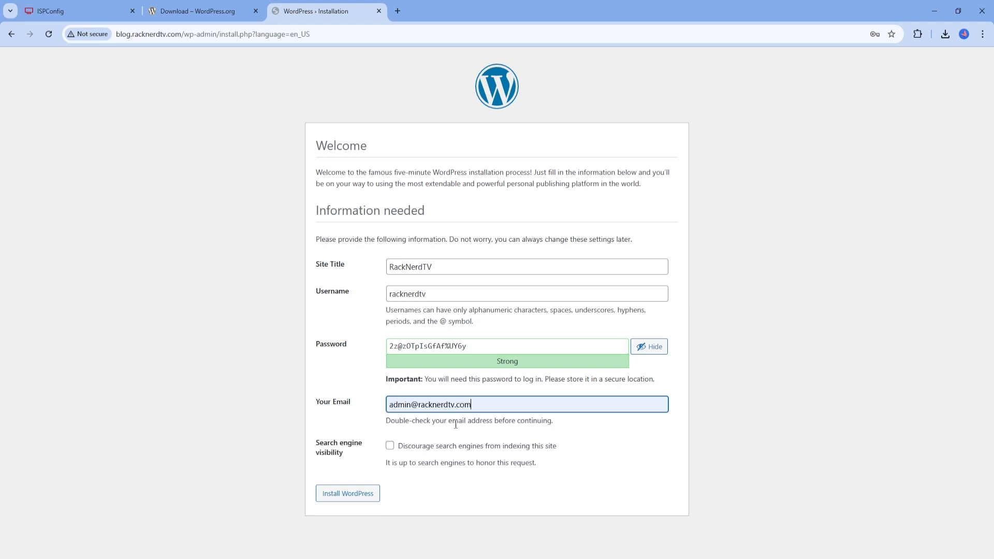
click(413, 448)
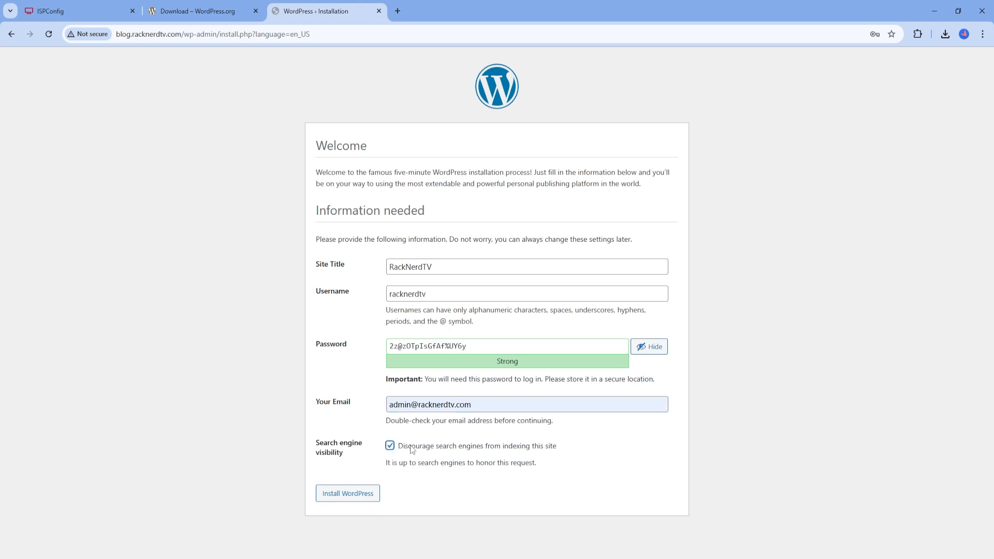
click(375, 496)
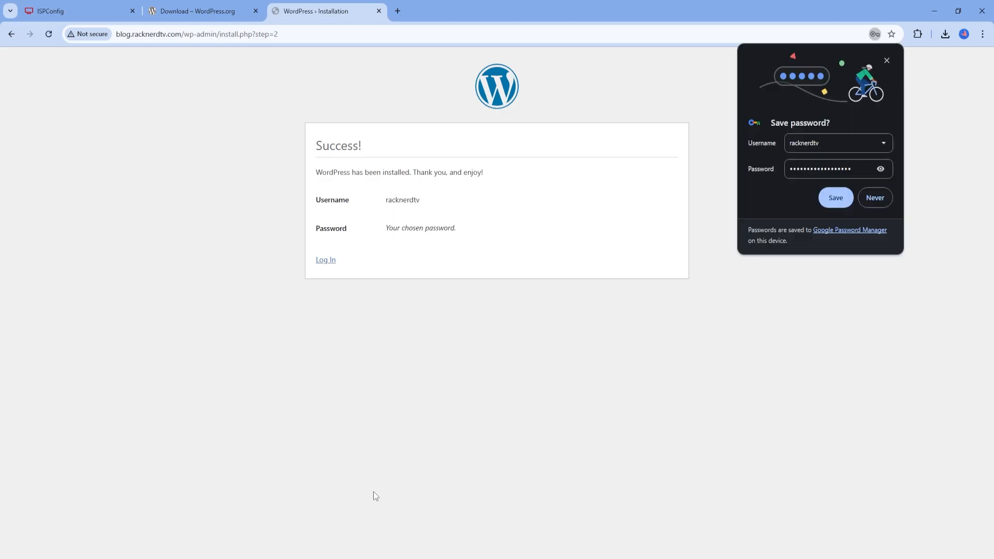
Step: Paste the copied WordPress password into the Notepad notes, one blank line below the database credentials
click(292, 558)
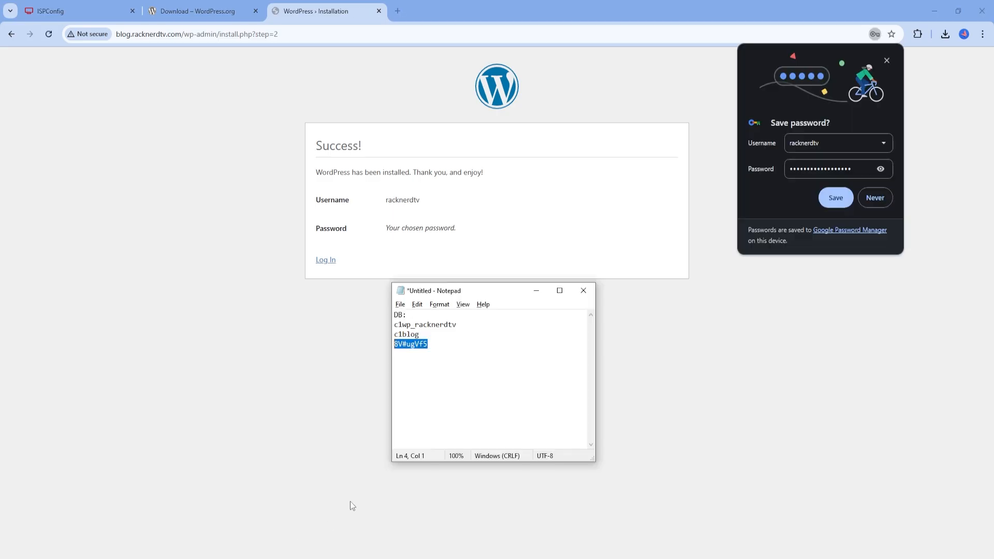
click(484, 360)
key(Return)
key(Return)
key(ctrl+v)
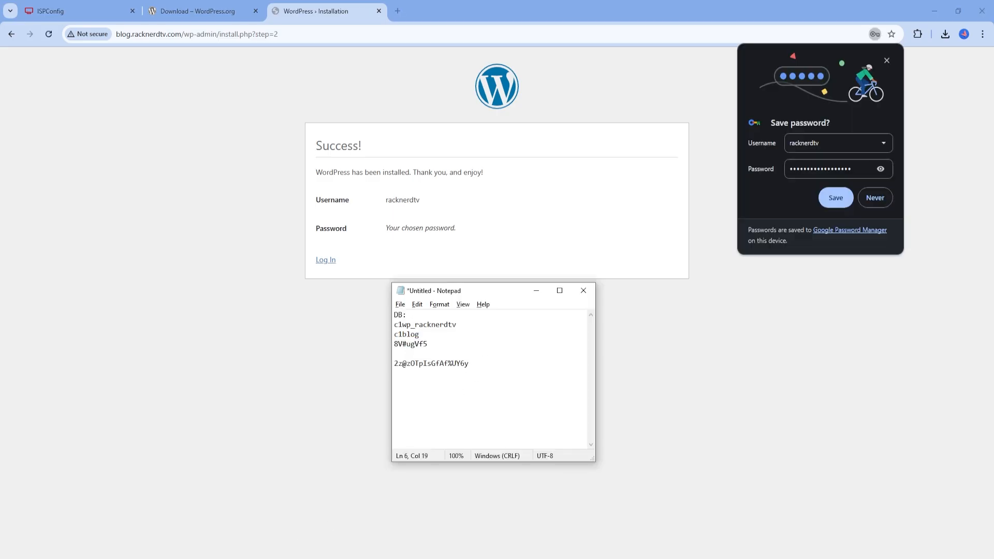
Step: Open the WordPress login page and log in as racknerdtv with the copied account password
click(409, 262)
click(332, 265)
text(racknerdtv)
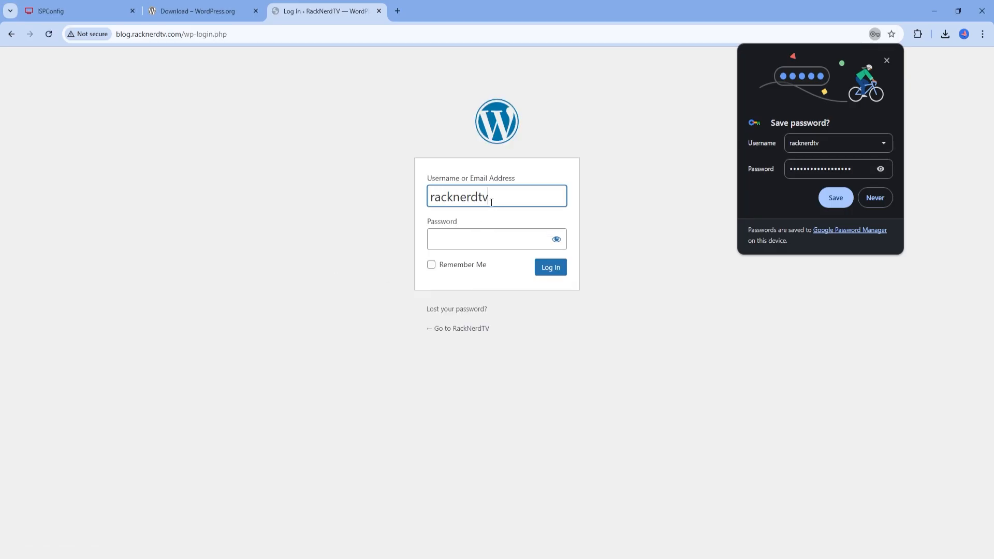
key(Tab)
key(ctrl+v)
click(555, 269)
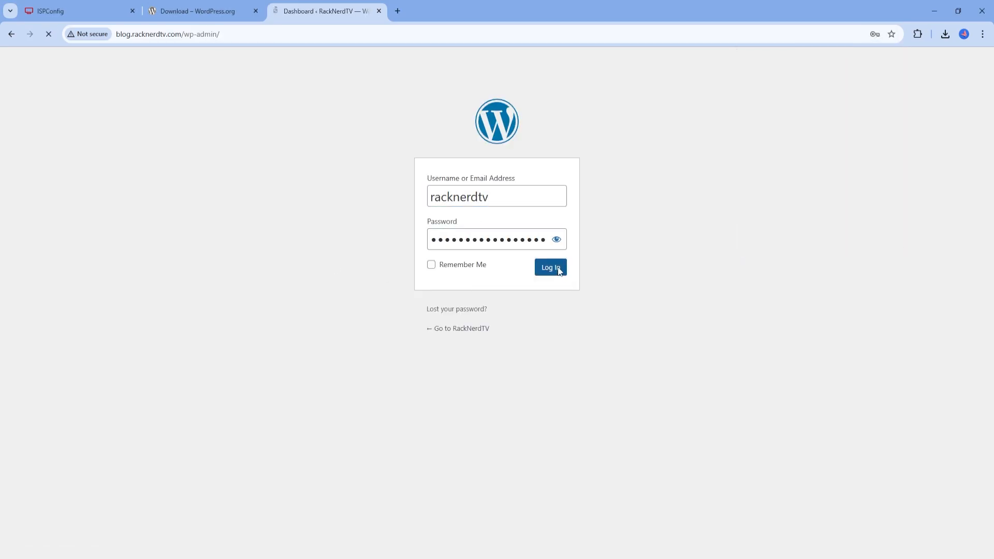